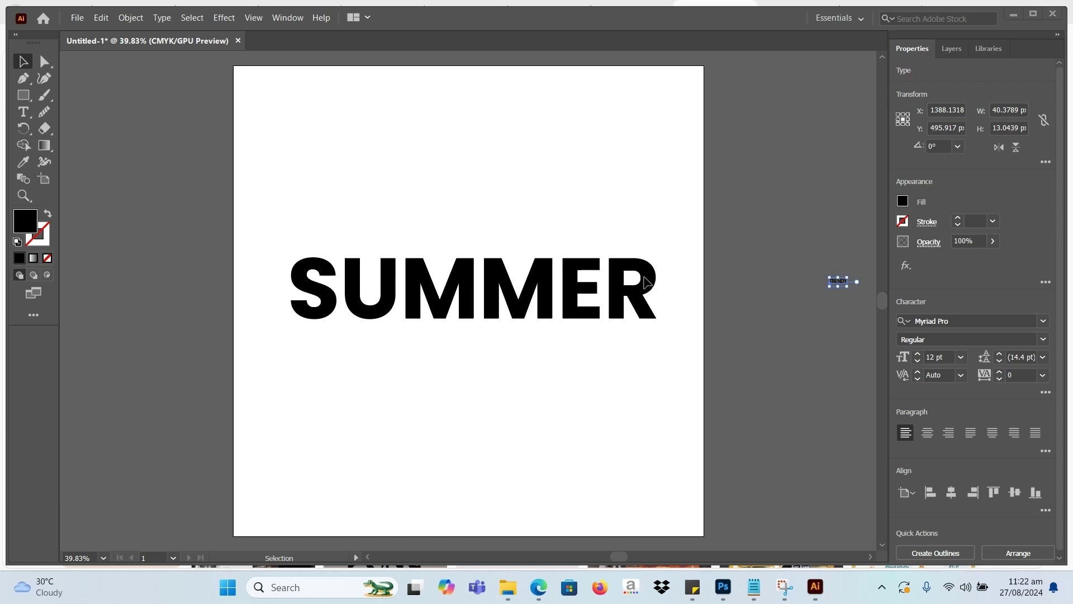
Duplicate the SUMMER text and park the copy on the pasteboard beside the artboard's upper right
left_click(536, 297)
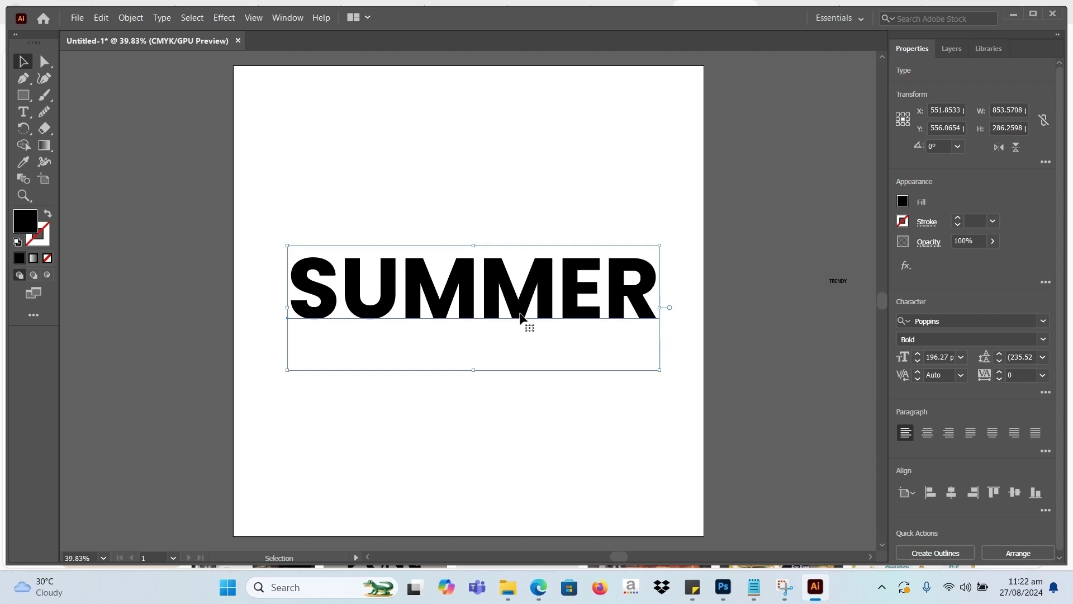
left_click_drag(520, 308, 788, 157)
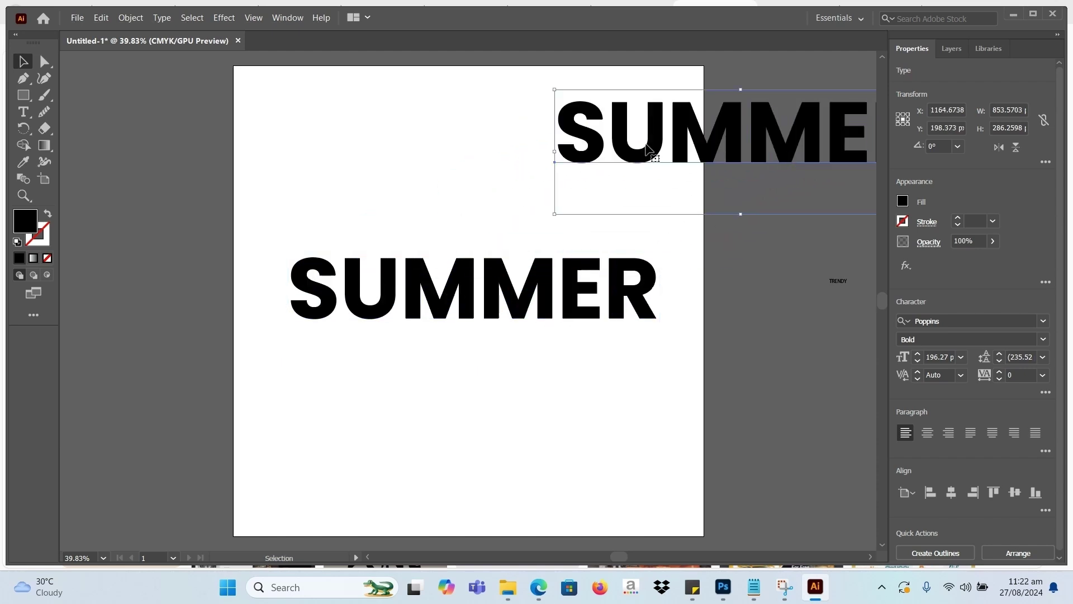
left_click_drag(632, 147, 813, 149)
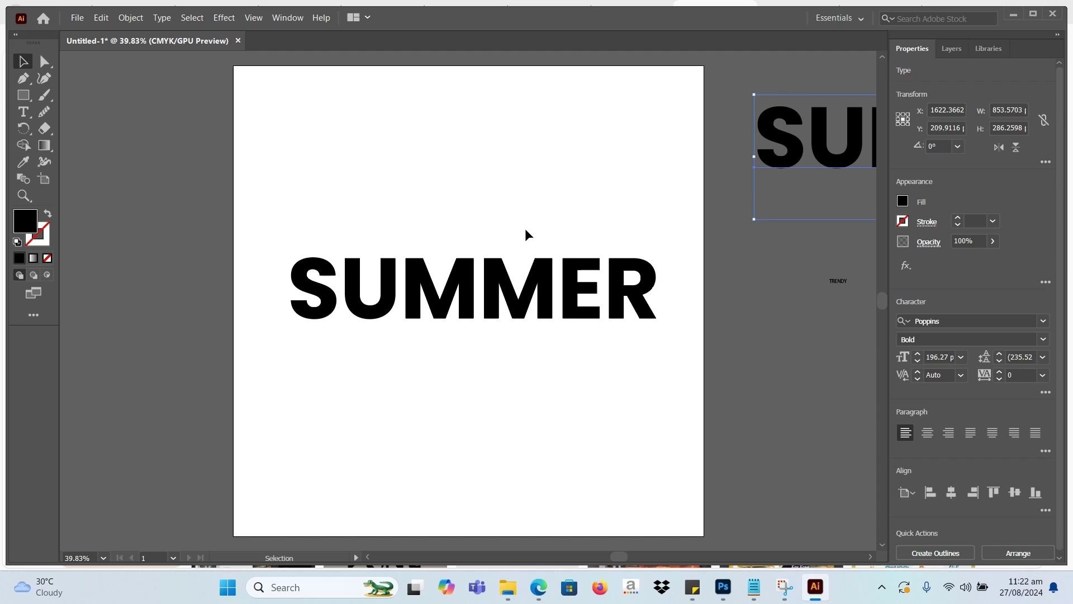
Convert the SUMMER text on the artboard to outlines and ungroup it into separate letters
left_click(280, 256)
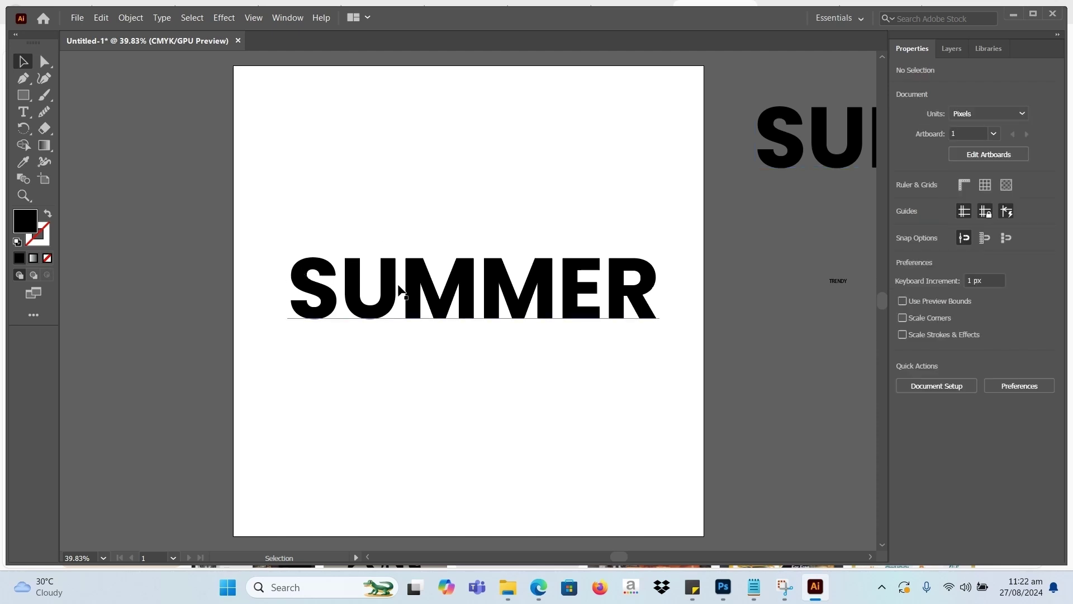
left_click(411, 303)
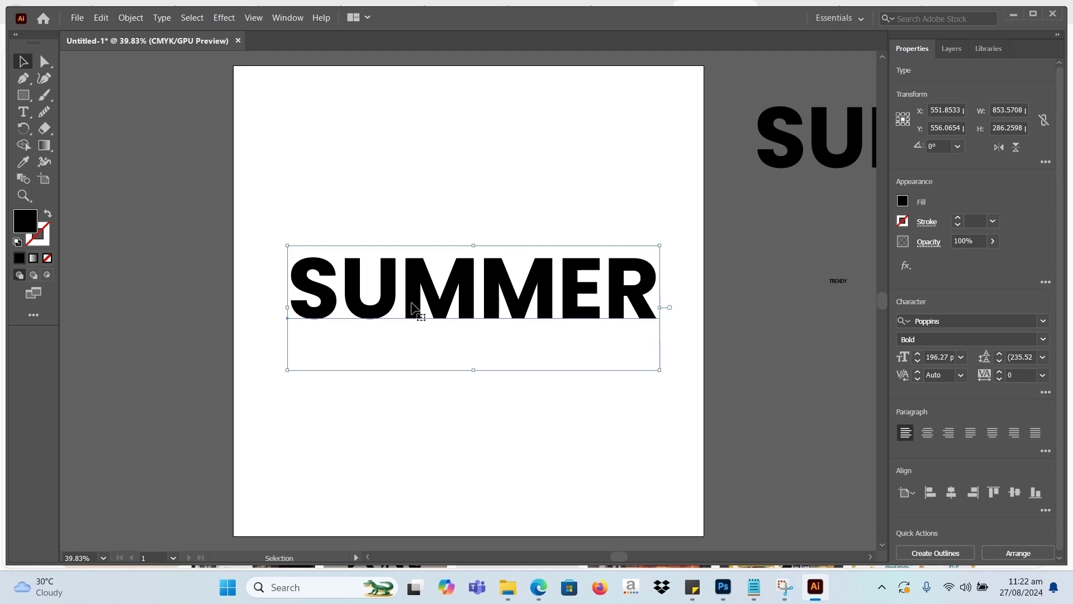
right_click(412, 307)
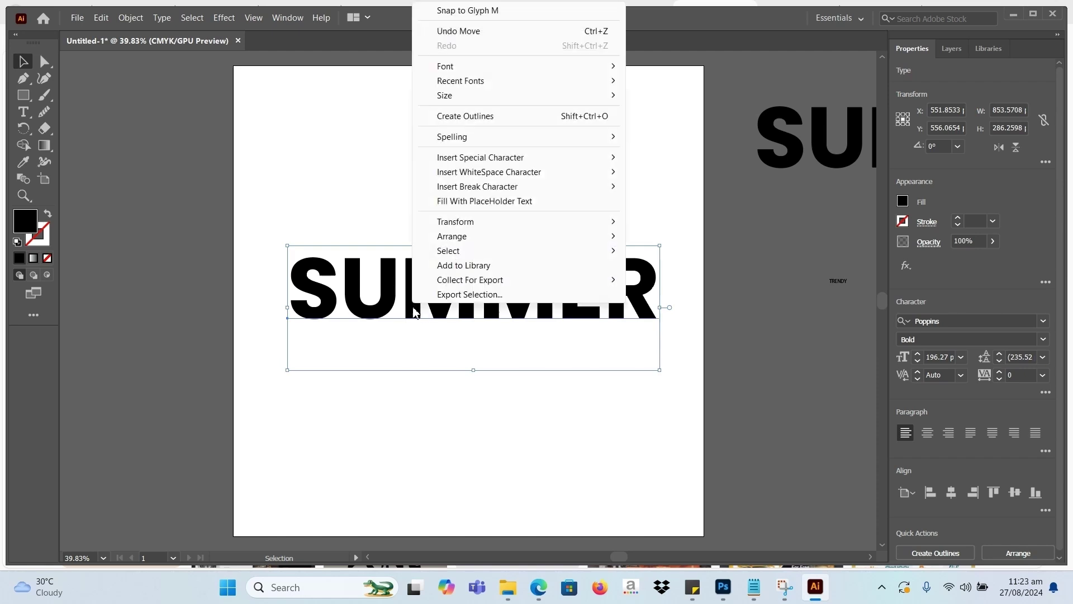
left_click(489, 117)
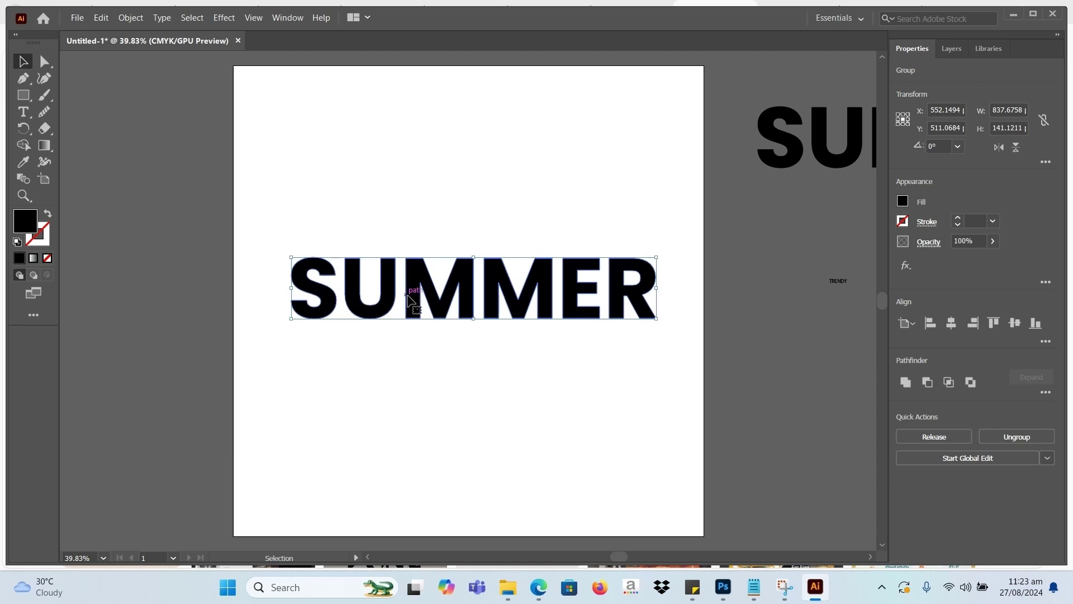
right_click(445, 291)
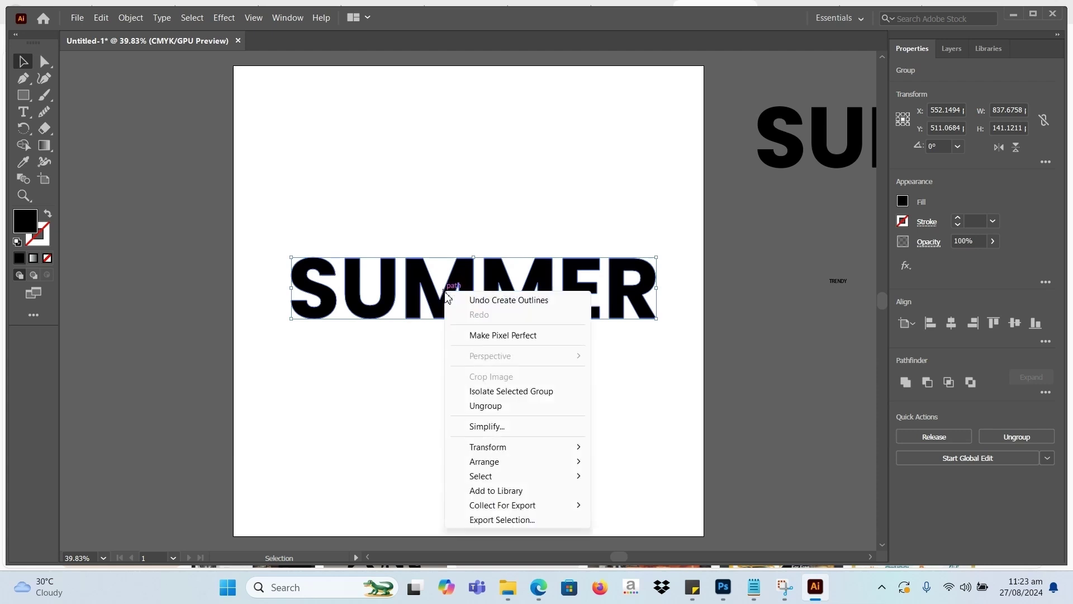
left_click(485, 407)
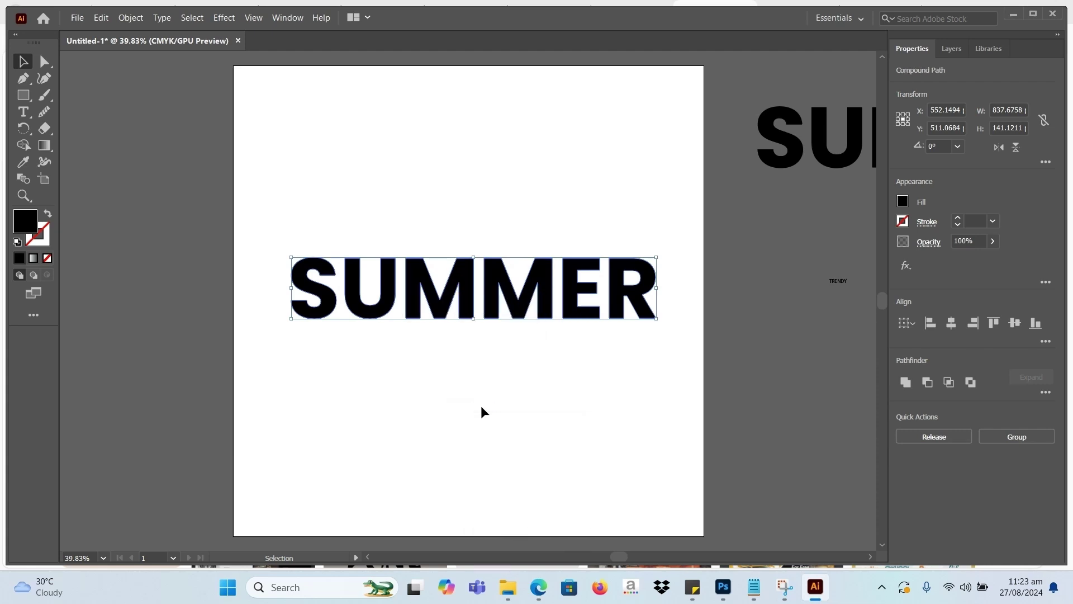
Try moving the letter S away from the rest of the word and undo the move
left_click(335, 270)
left_click_drag(318, 291, 267, 293)
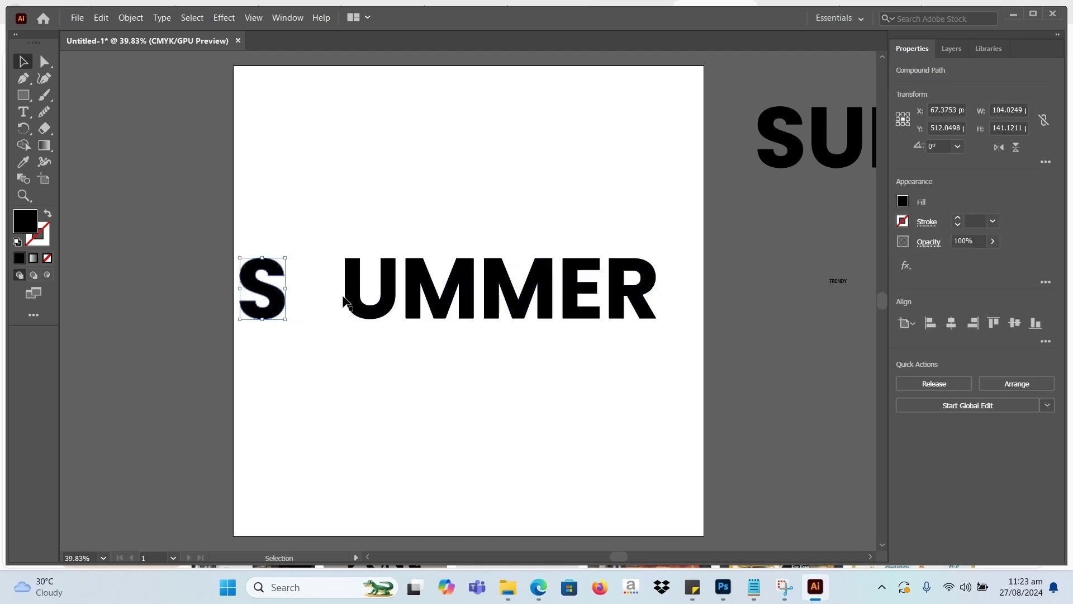
key("a")
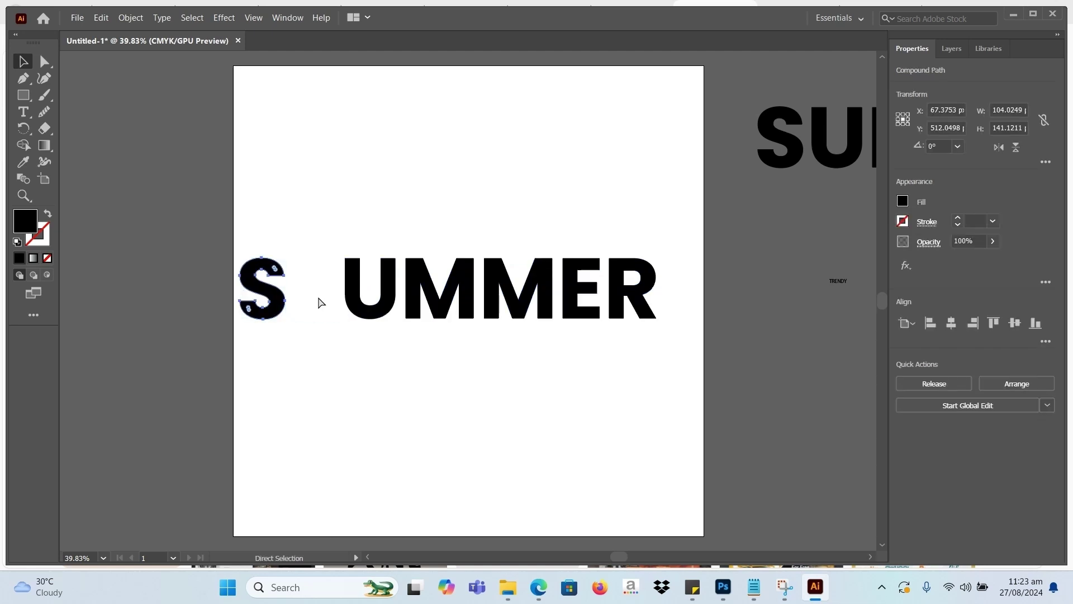
key("ctrl+z")
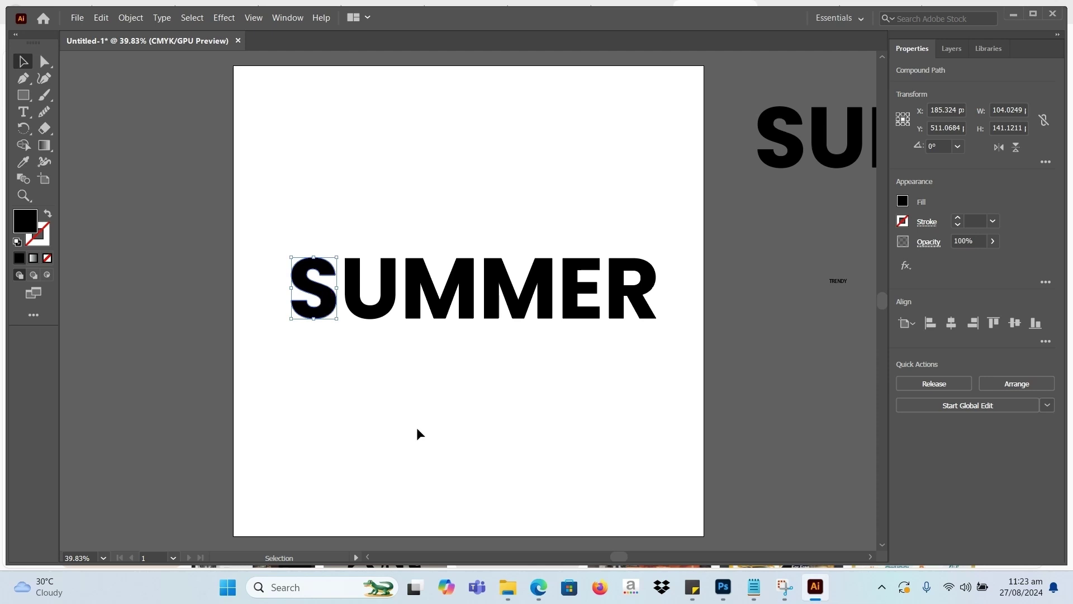
Nudge the letter U horizontally towards the S to tighten the gap between them
left_click(417, 427)
key("v")
left_click(361, 307)
key("Left")
key("Left")
key("Left")
key("Left")
key("Left")
key("Left")
key("Left")
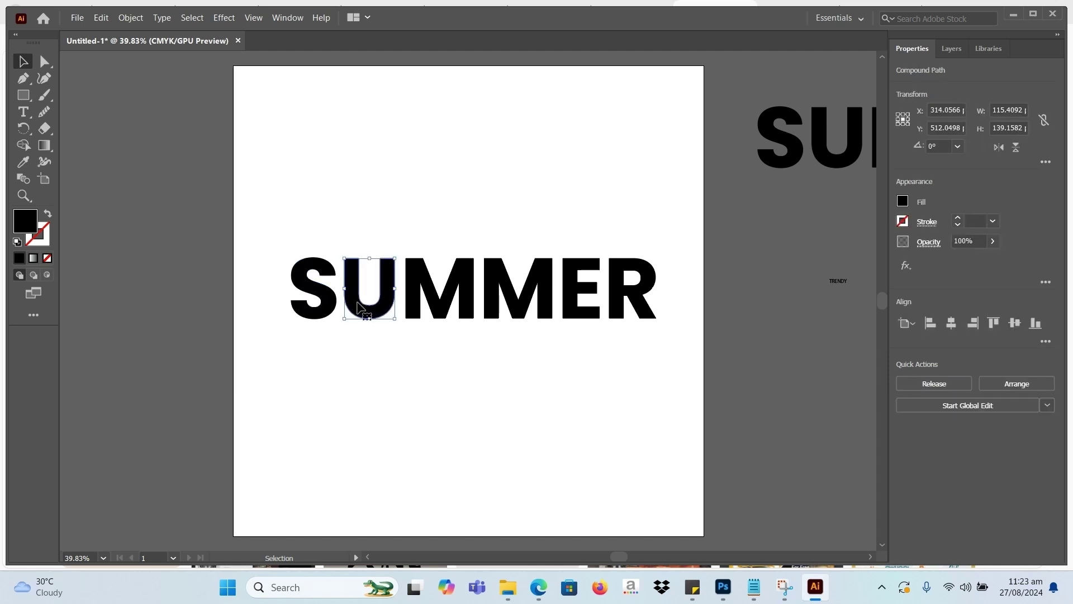
key("Left")
key("Left")
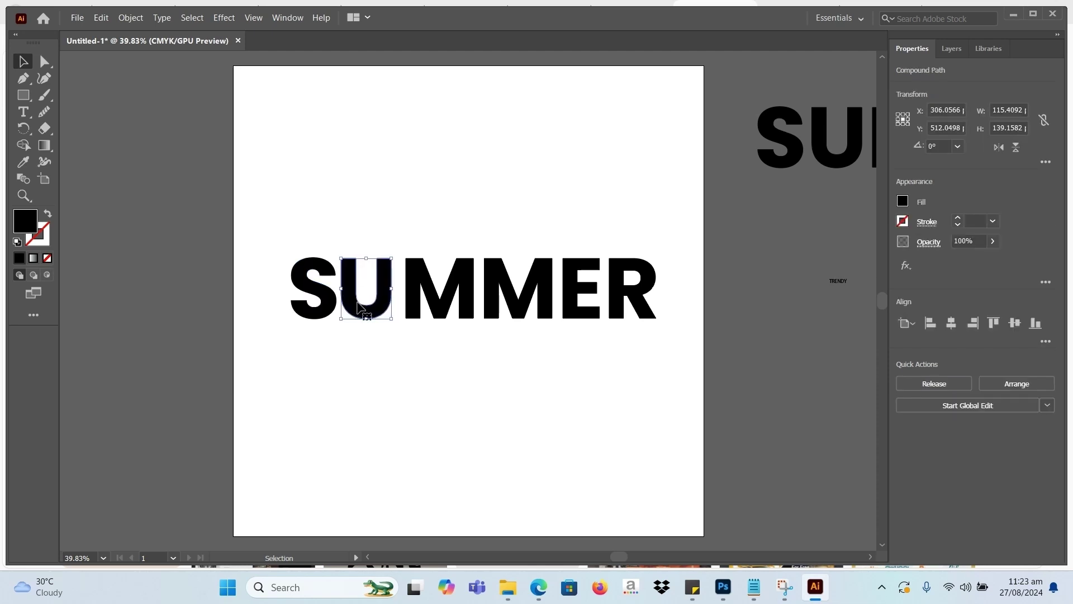
Nudge the first M horizontally until it sits close beside the U
left_click(425, 304)
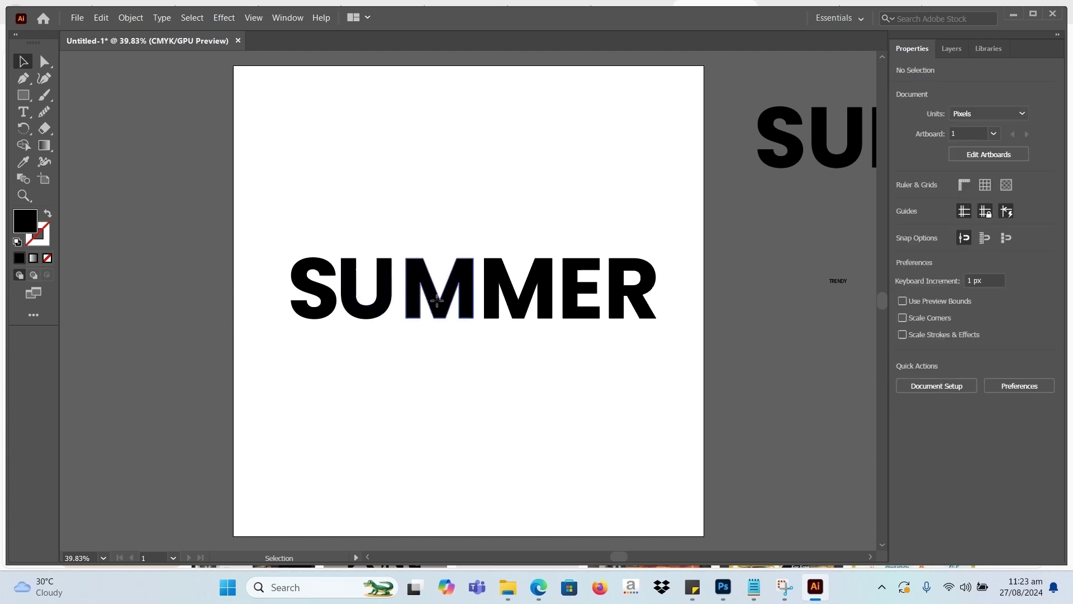
left_click(438, 306)
key("Left")
key("Left")
key("Left")
key("Left")
key("Left")
key("Left")
key("Left")
key("Left")
key("Left")
key("Left")
key("Left")
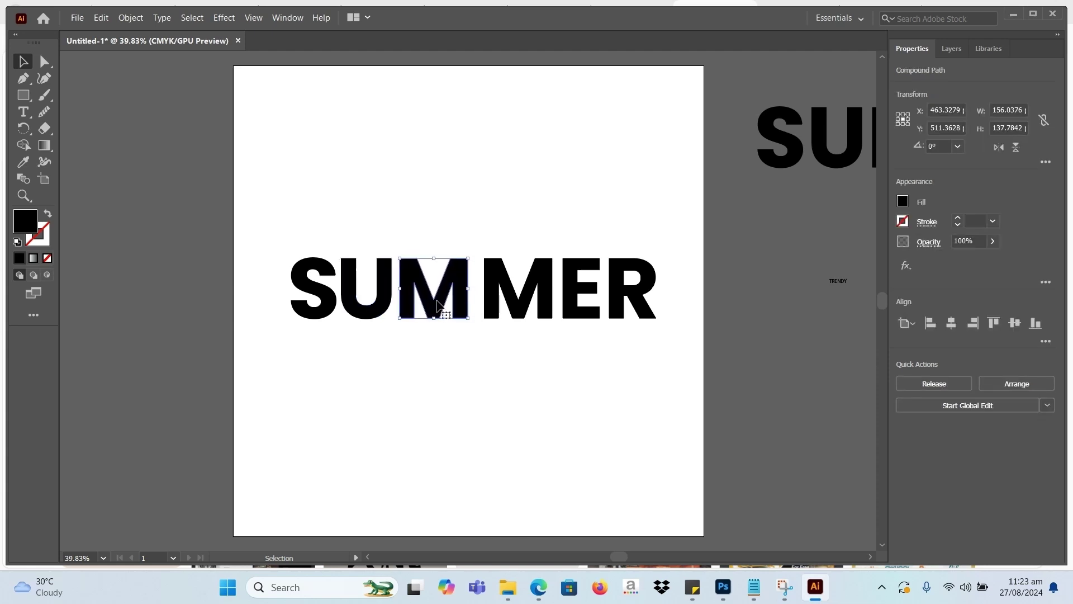
Nudge the second M horizontally until it sits close beside the first M
left_click(493, 299)
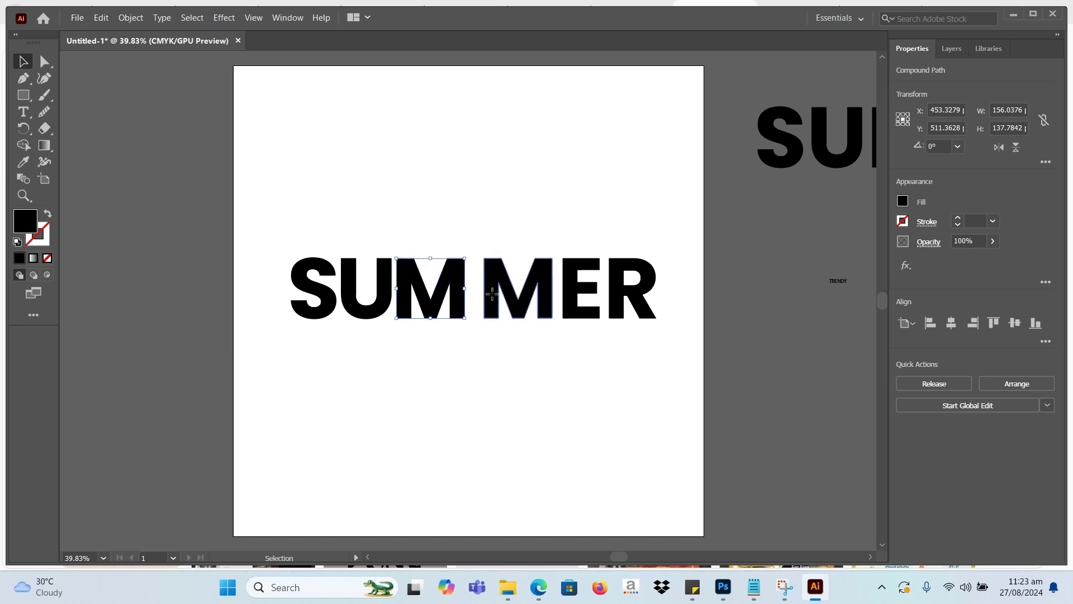
key("Left")
key("Left")
key("Left")
key("Left")
key("Left")
key("Left")
key("Left")
key("Left")
key("Left")
key("Left")
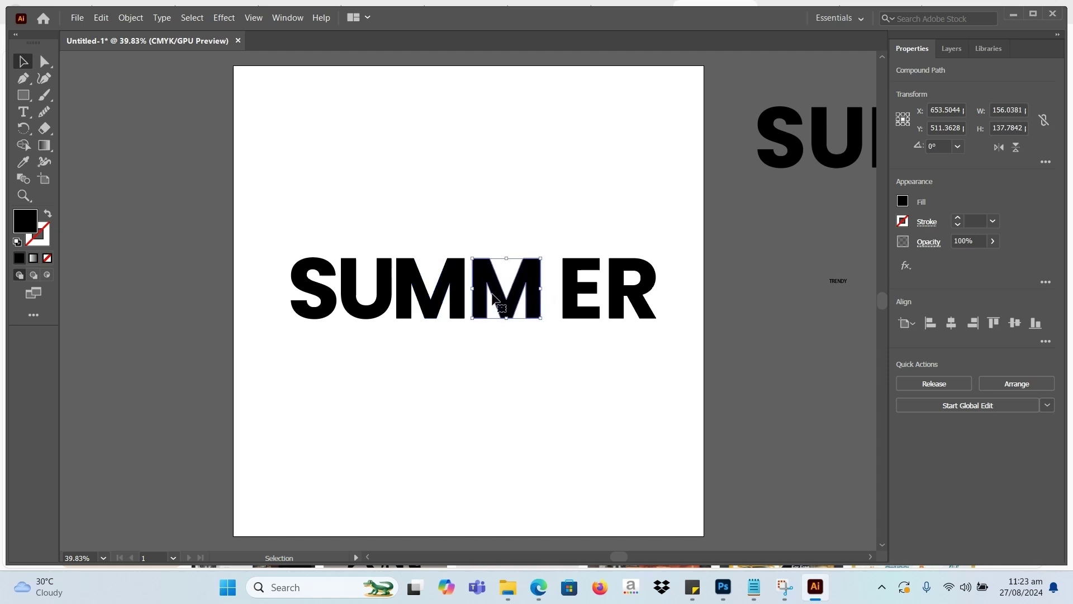
key("Left")
key("Left")
key("Left")
Nudge the letter E horizontally until it sits close beside the second M
left_click(570, 310)
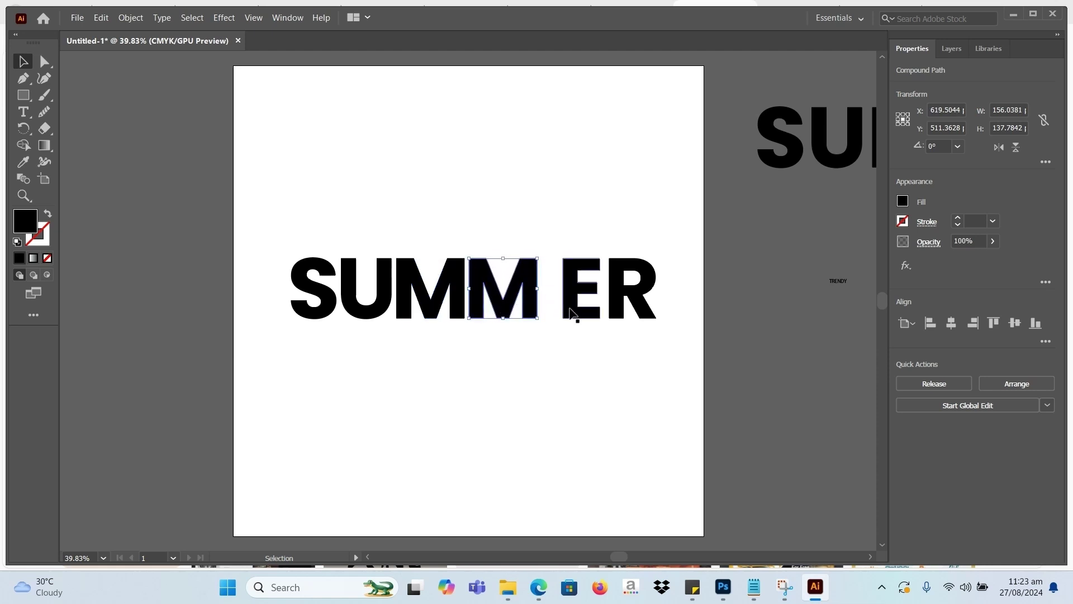
key("Left")
key("Left")
key("Left")
key("Left")
key("Left")
key("Left")
key("Left")
key("Left")
key("Left")
key("Left")
key("Left")
key("Left")
key("Left")
key("Left")
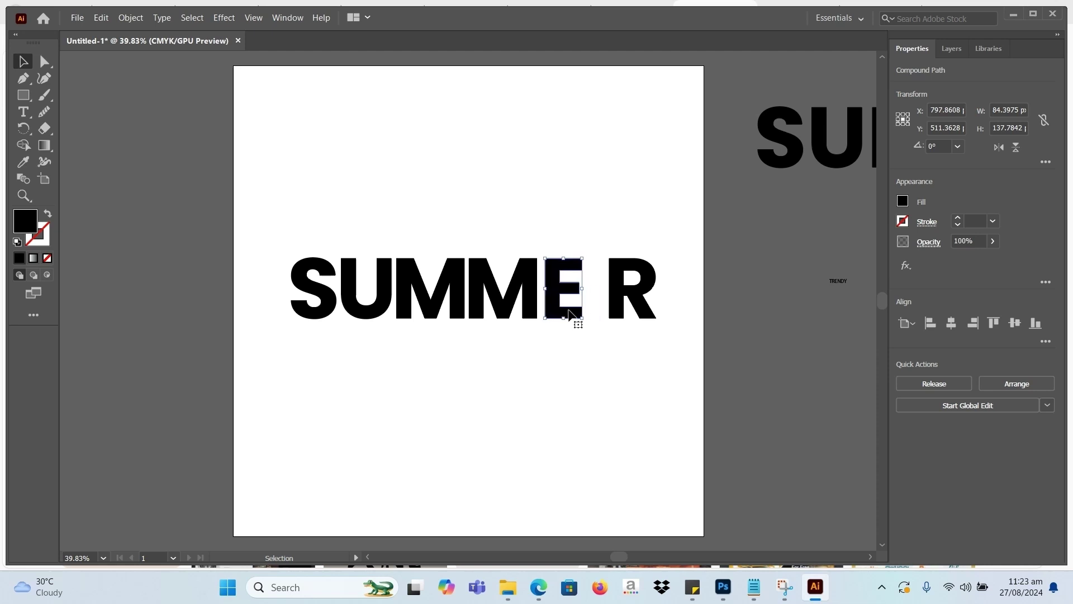
key("Left")
key("Left")
key("Left")
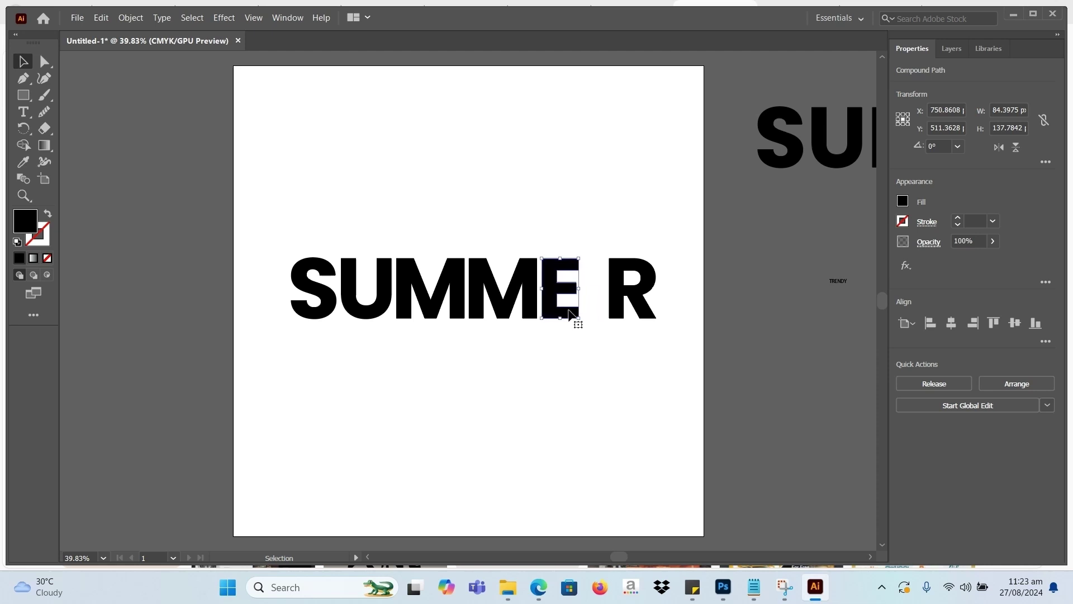
Nudge the letter R horizontally until it sits close beside the E, and deselect it
left_click(616, 313)
key("Left")
key("Left")
key("Left")
key("Left")
key("Left")
key("Left")
key("Left")
key("Left")
key("Left")
key("Left")
key("Left")
key("Left")
key("Left")
key("Left")
key("Left")
key("Left")
key("Left")
key("Left")
key("Left")
key("Left")
key("Left")
key("Left")
key("Left")
key("Left")
key("Left")
key("Left")
key("Left")
key("Left")
key("Left")
key("Left")
key("Left")
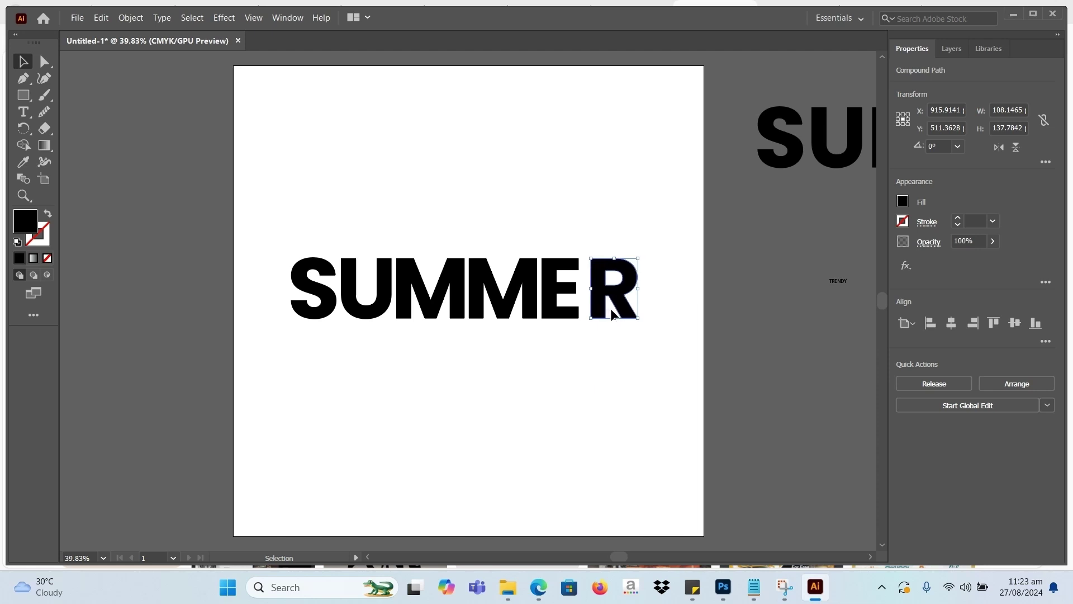
key("Left")
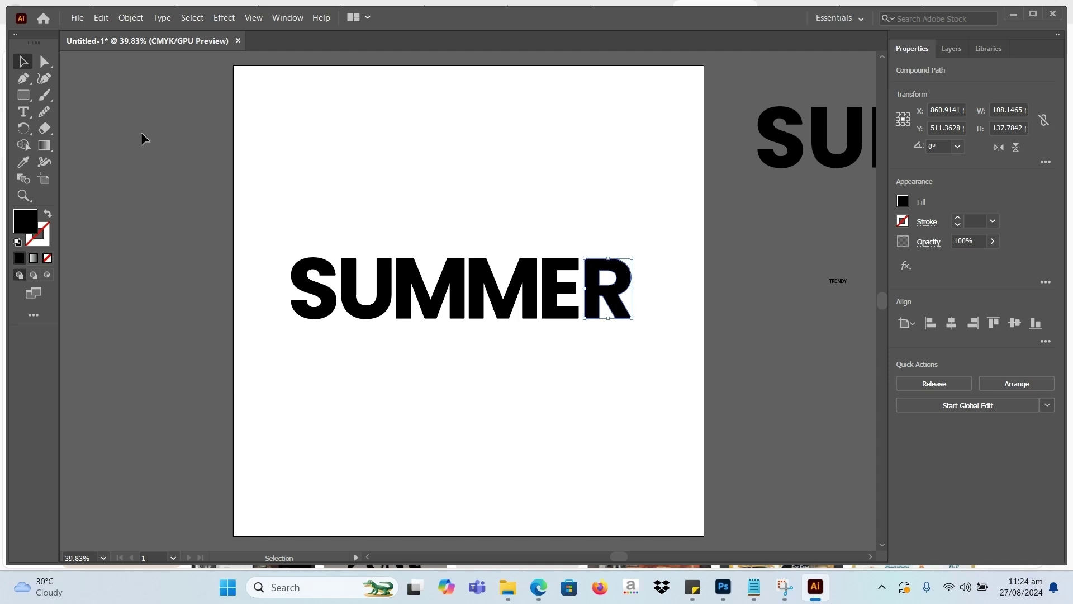
left_click(237, 171)
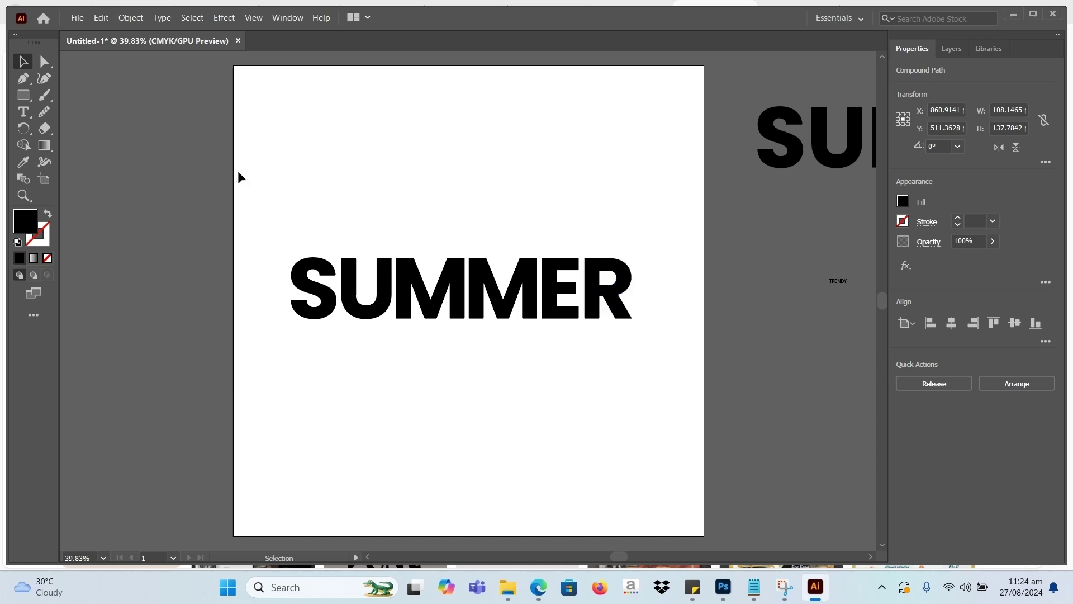
Show the rulers and place two horizontal guides along the top and bottom edges of the SUMMER letters
left_click(253, 17)
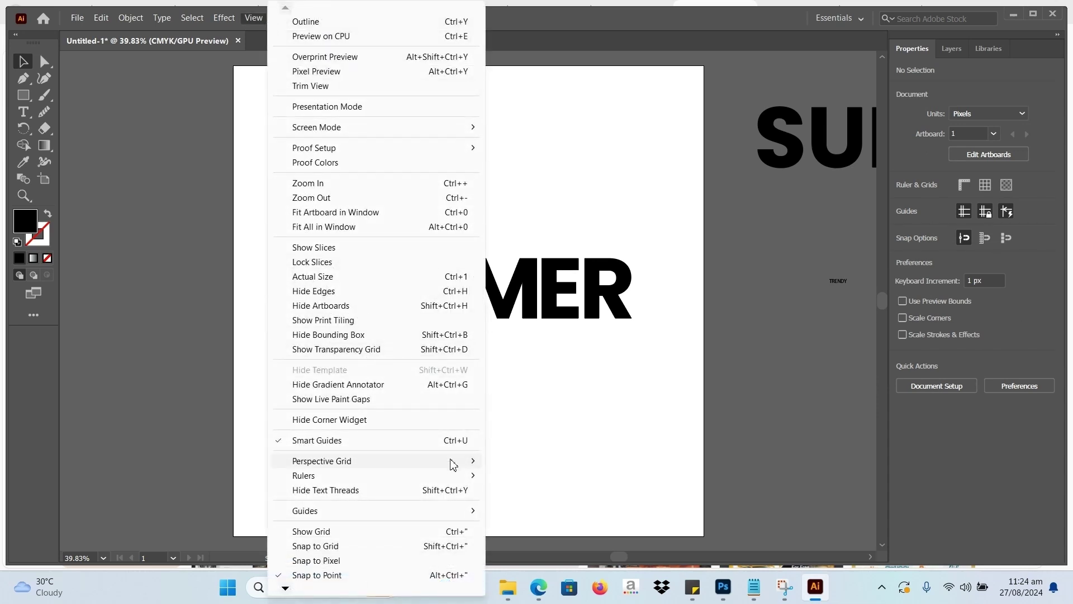
mouse_move(455, 476)
left_click(529, 476)
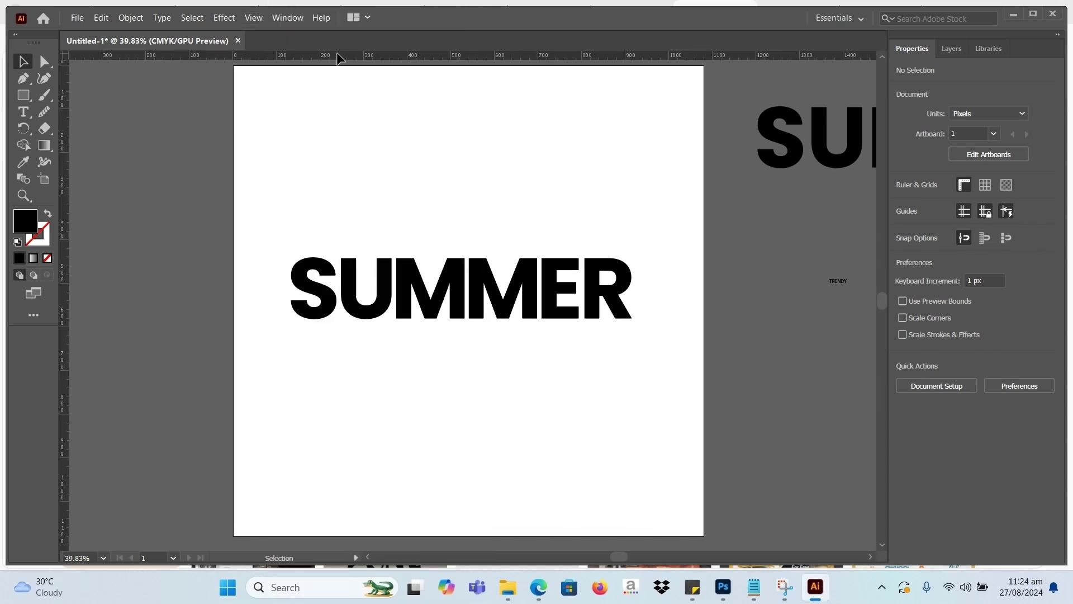
left_click_drag(337, 58, 342, 258)
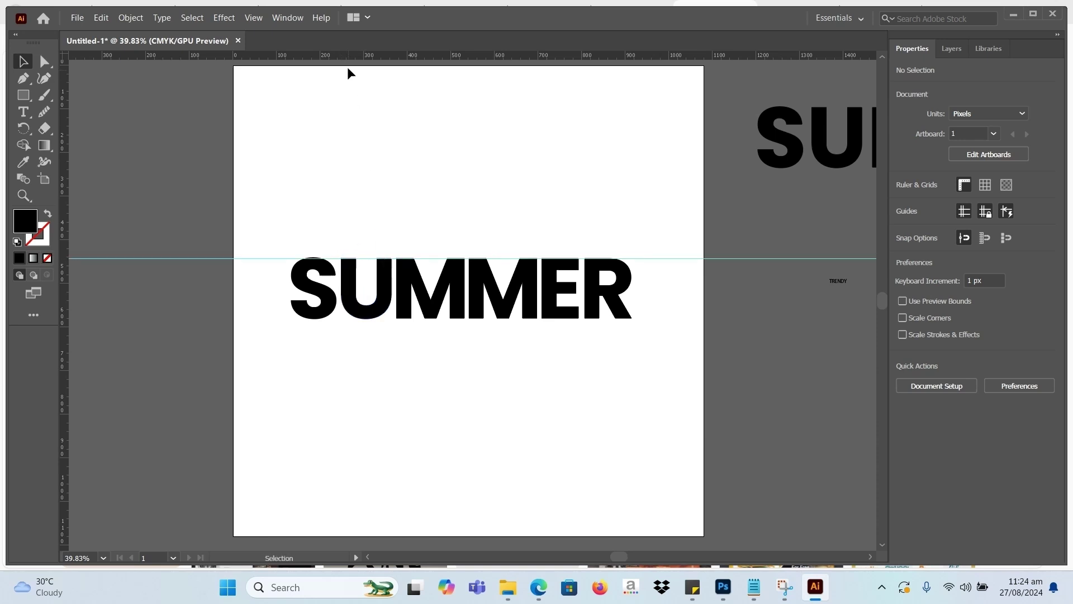
left_click_drag(347, 59, 356, 317)
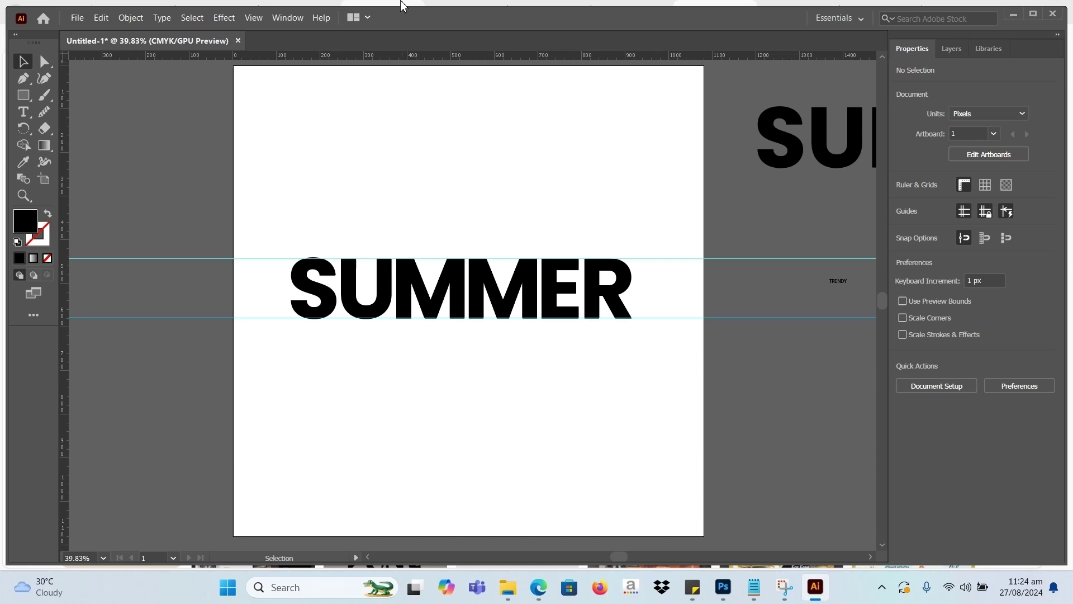
Draw a small black rectangle about 47 by 20 px over the foot of the R's diagonal leg
key("ctrl+equal")
key("ctrl+equal")
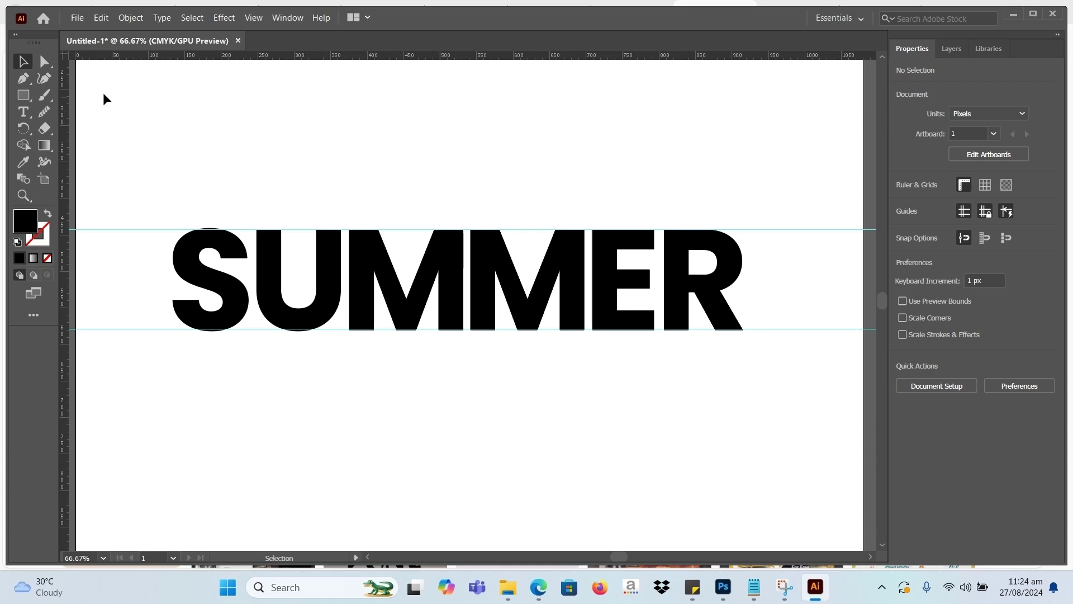
left_click(24, 103)
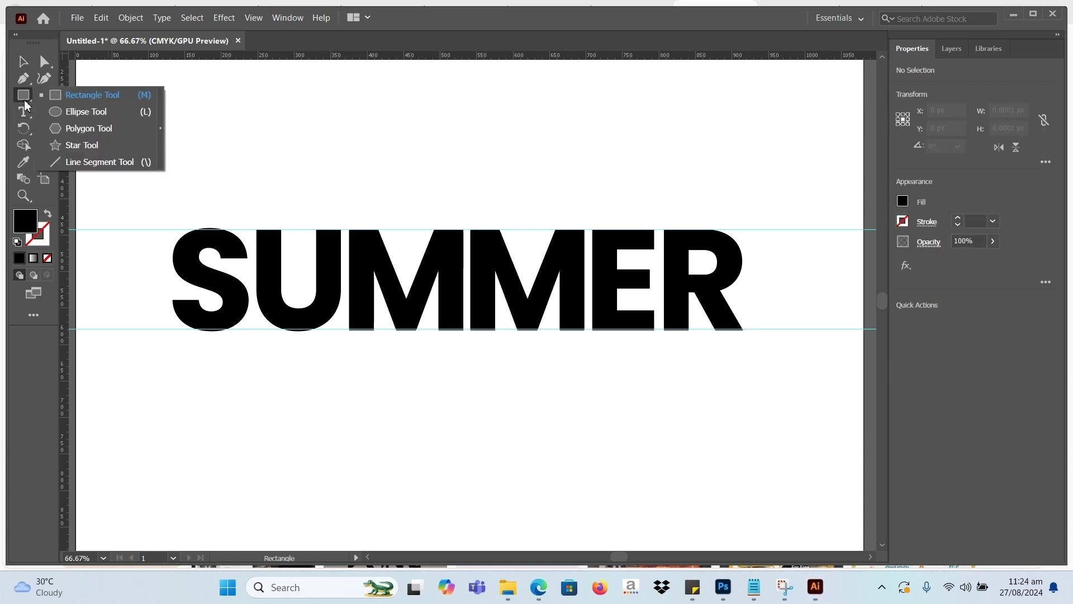
left_click(68, 94)
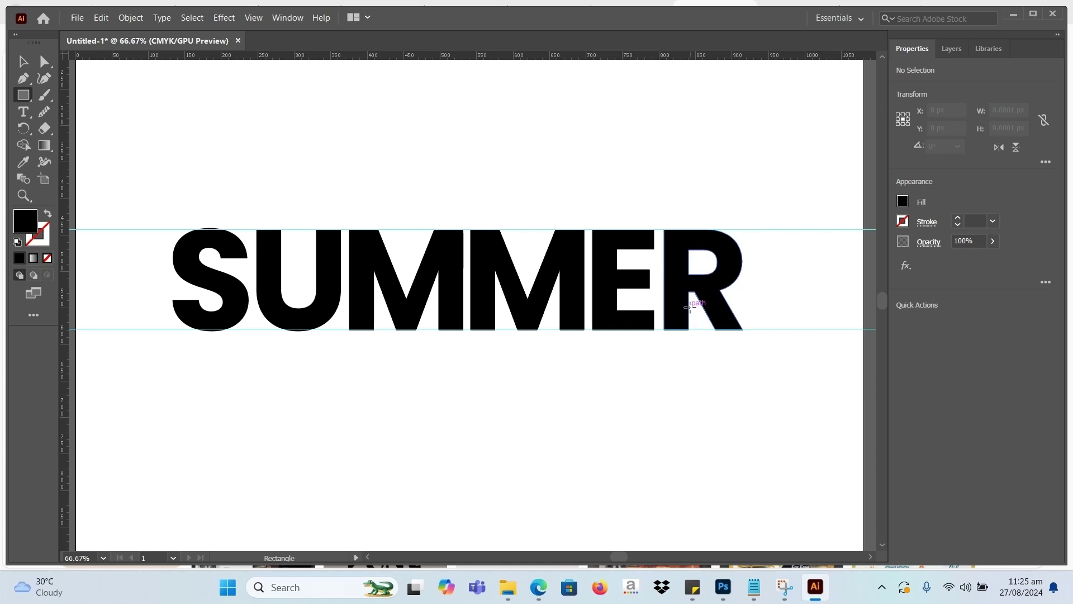
left_click_drag(754, 288, 738, 326)
left_click(22, 62)
left_click(780, 398)
Nudge the small rectangle and the letter R upward so their bottom edges line up with the lower guide
left_click(732, 323)
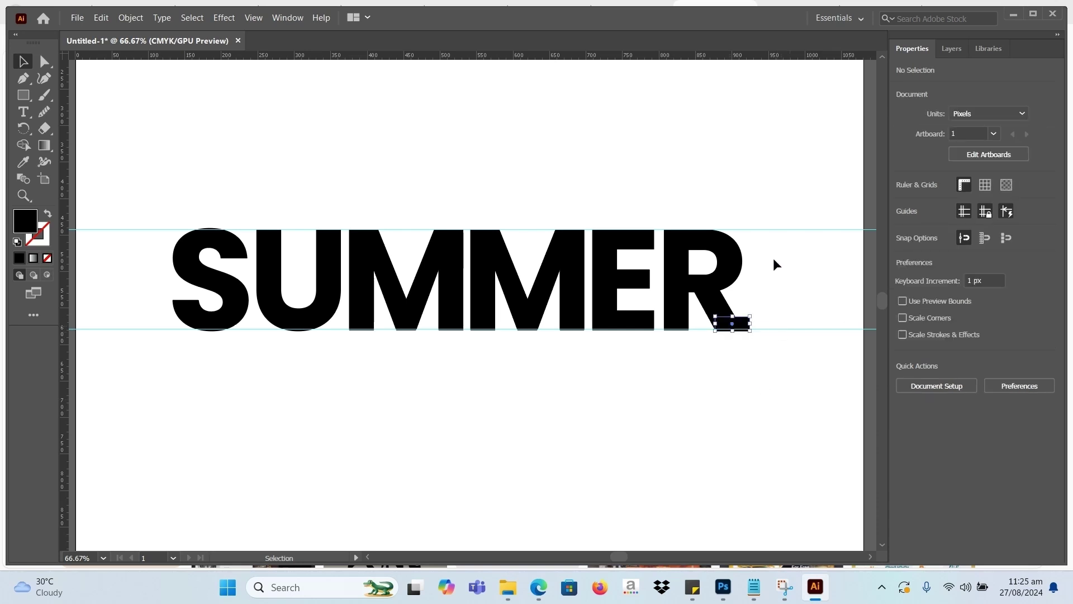
key("Up")
key("Up")
key("Up")
key("Up")
key("Up")
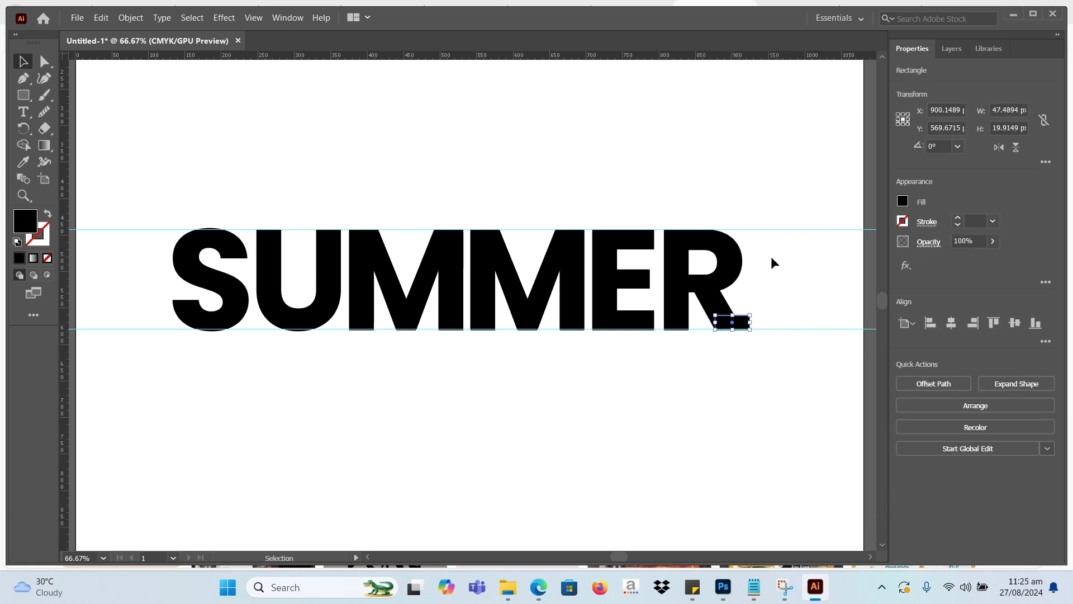
left_click(770, 262)
left_click(708, 310)
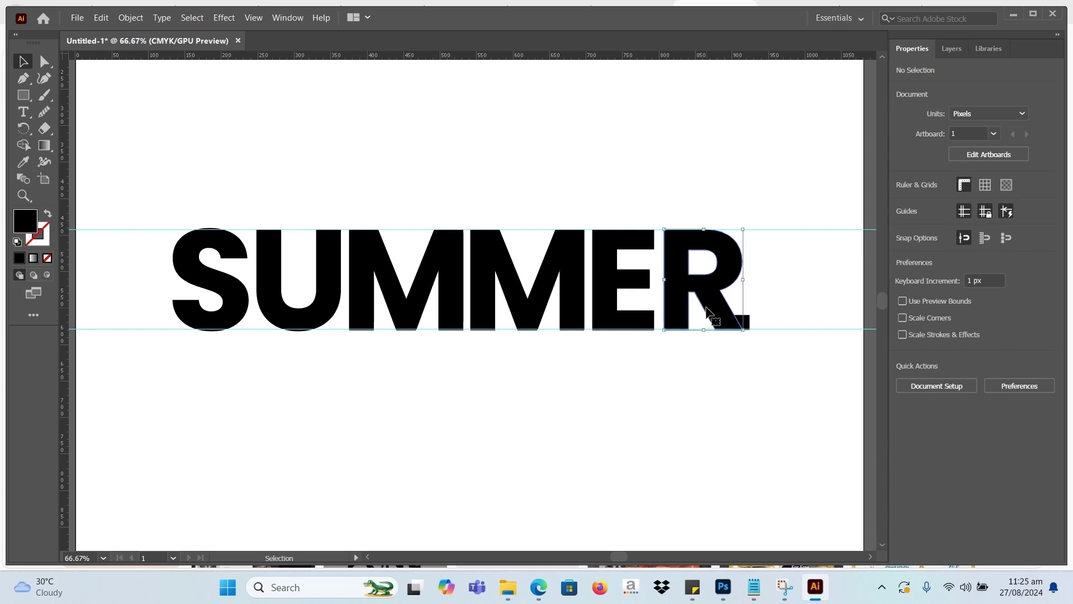
key("Up")
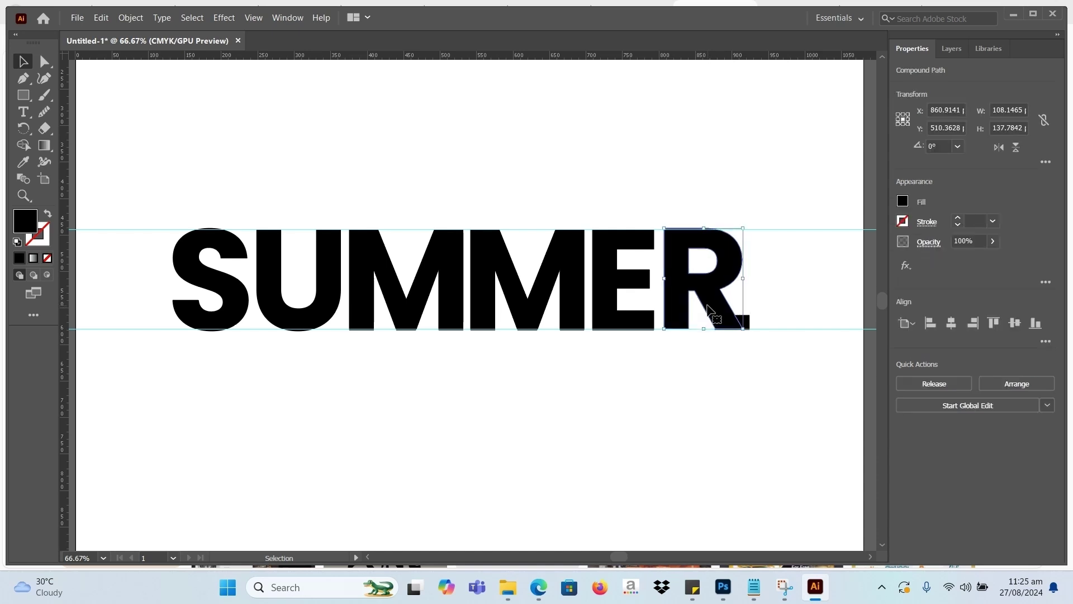
Select the letter R and the small rectangle at its foot, and unite them into one shape
left_click(770, 297)
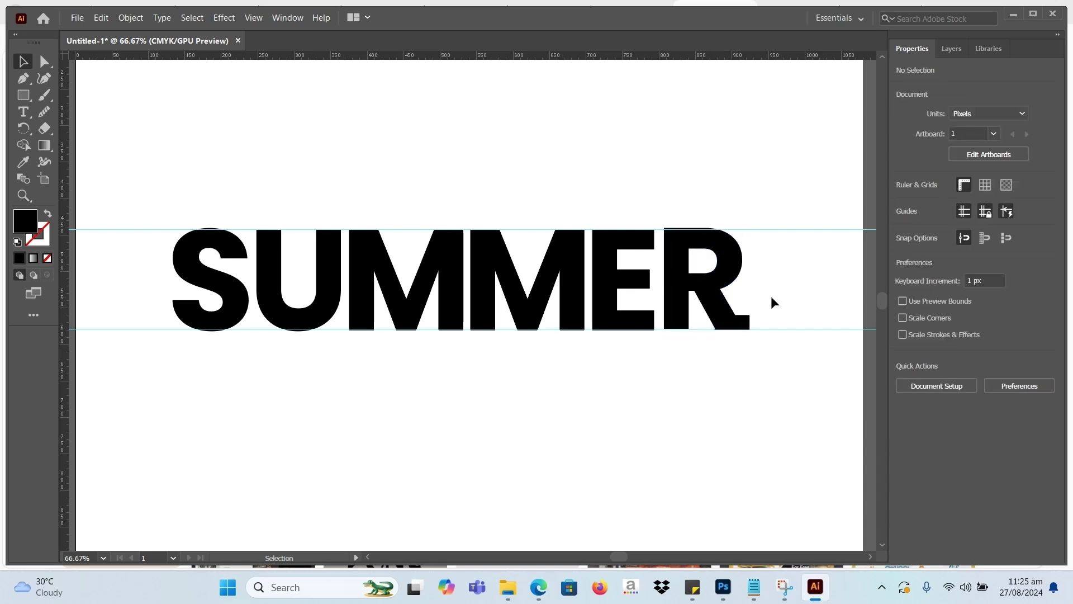
left_click(718, 305)
left_click(749, 322, "shift")
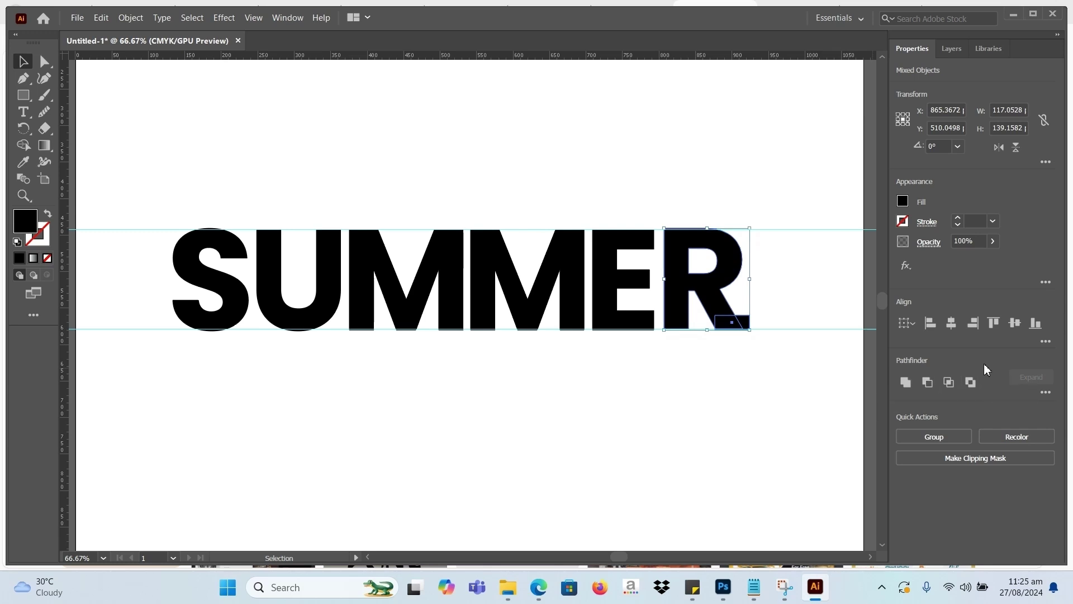
left_click(289, 20)
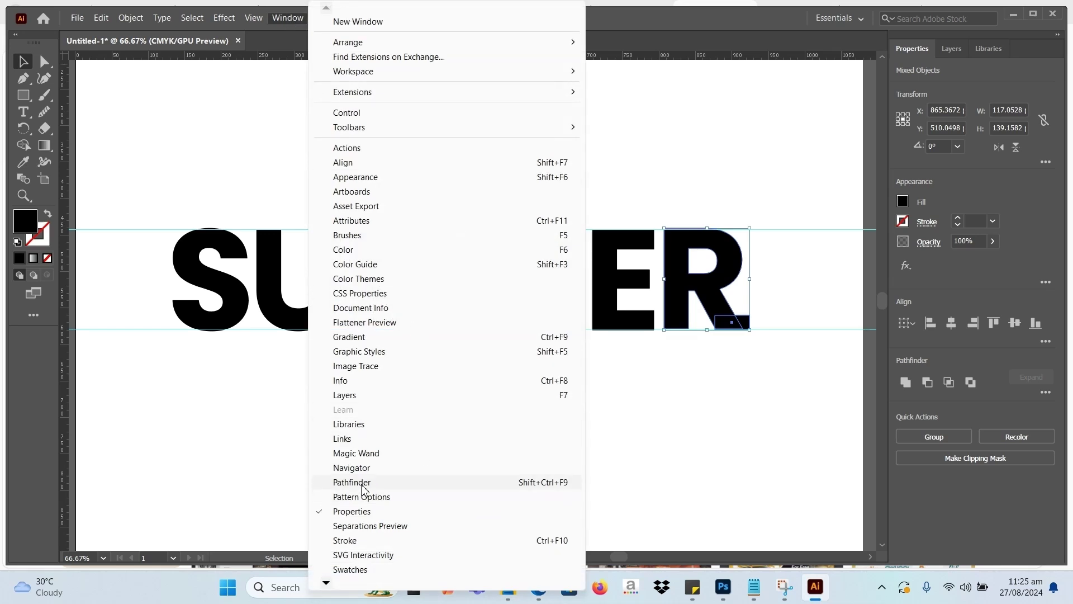
left_click(817, 440)
left_click(714, 296)
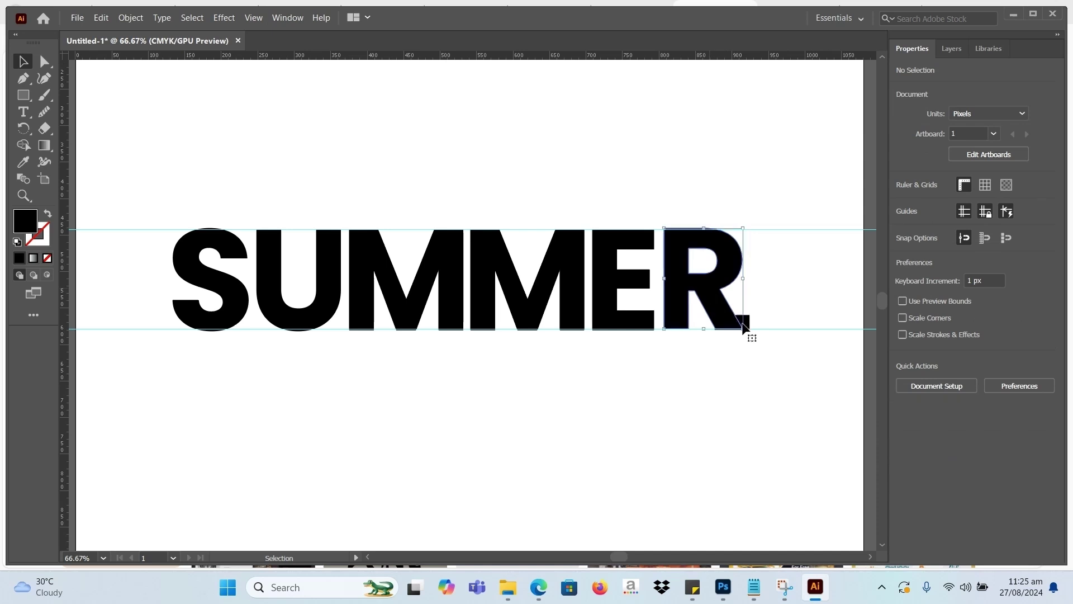
left_click(747, 323, "shift")
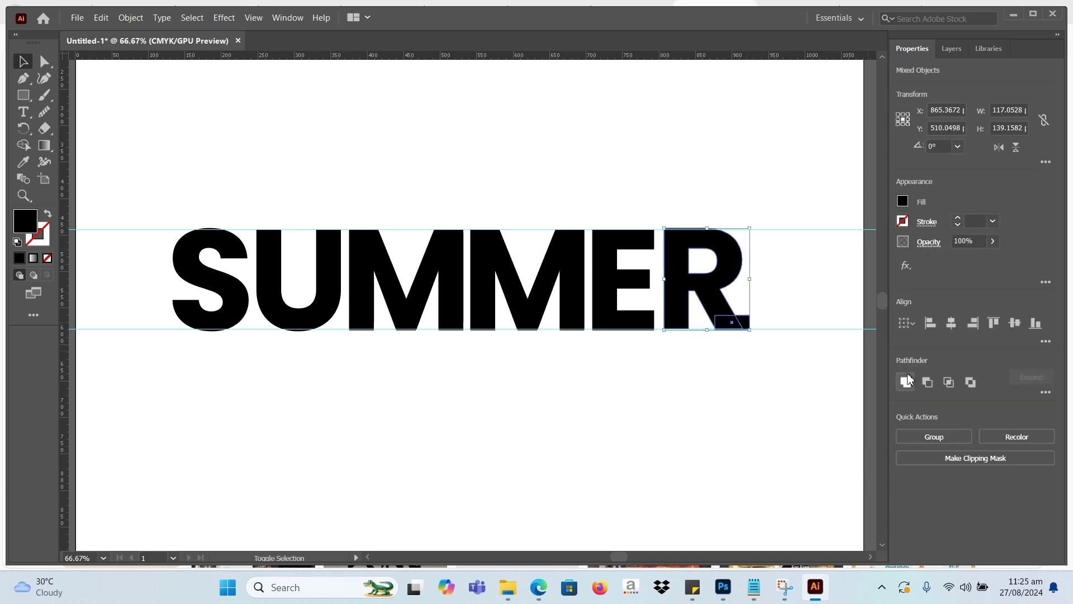
left_click(907, 383)
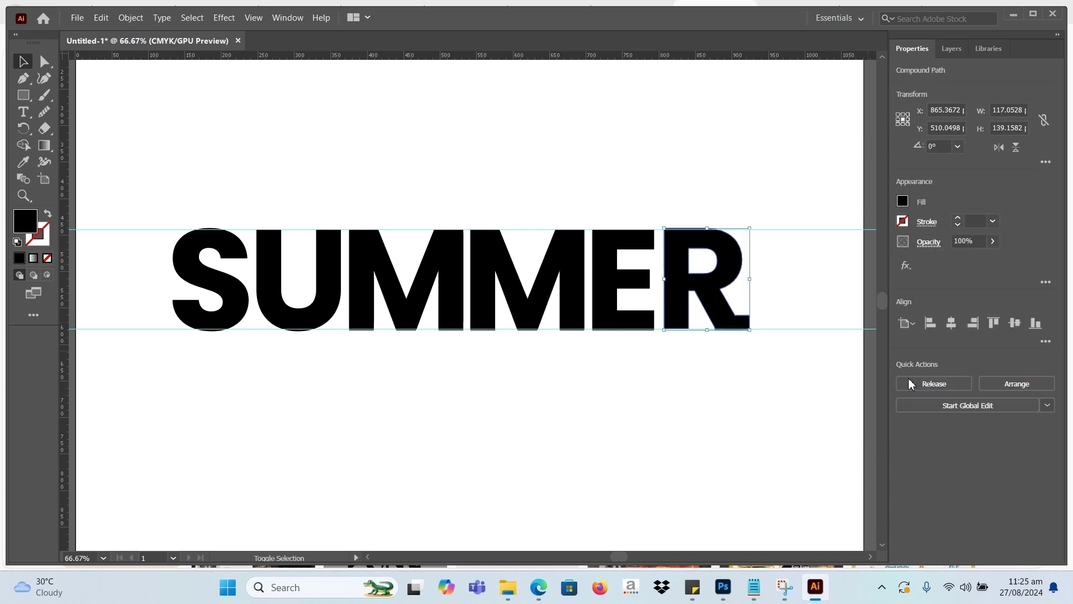
left_click(794, 407)
Nudge the united R 5 px to the left, closer to the E, and deselect it
left_click_drag(717, 314, 782, 314)
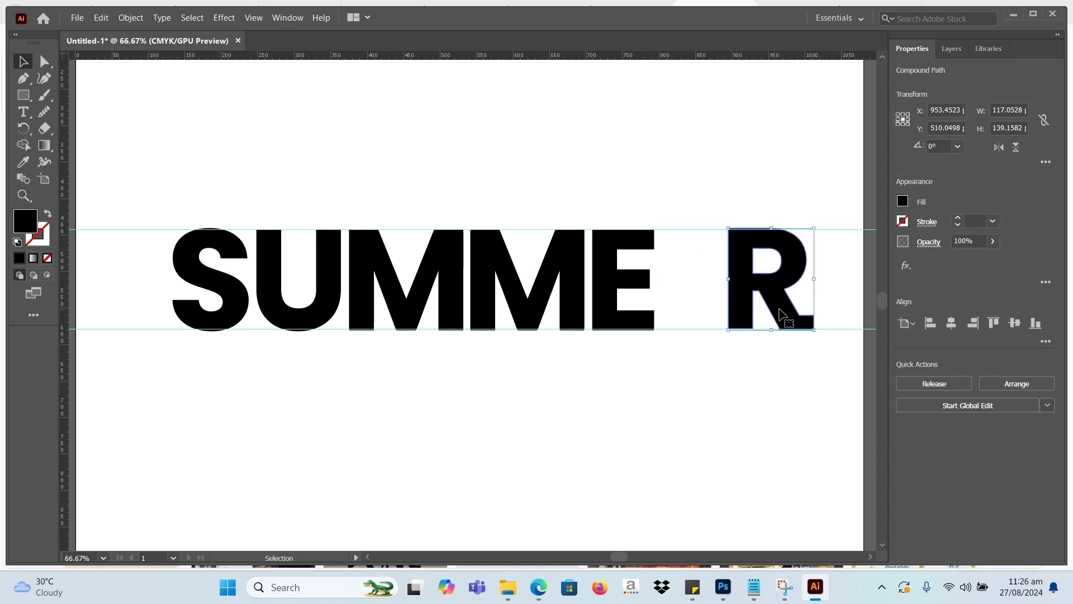
key("ctrl+z")
key("Left")
key("Left")
key("Left")
key("Left")
key("Left")
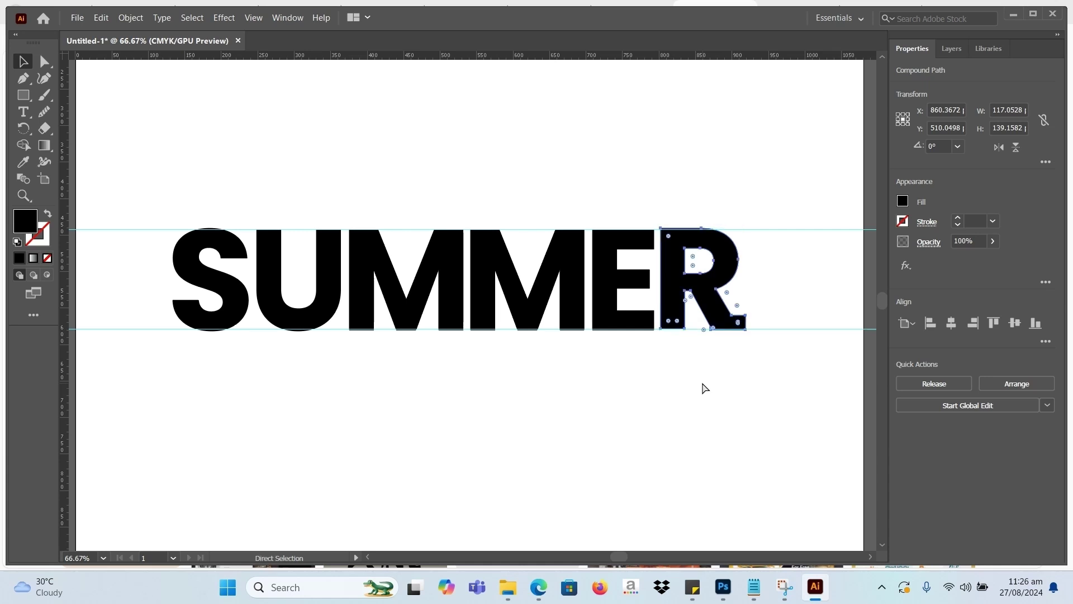
key("ctrl+equal")
left_click(582, 475)
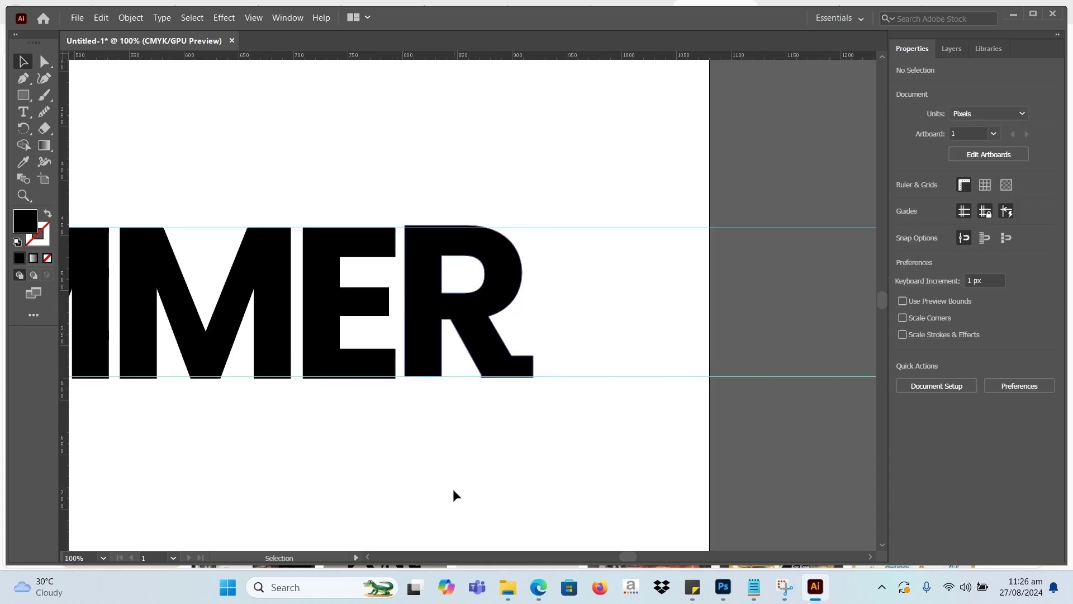
Draw a small rectangle about 34 by 8 px on the upper end of the S, and delete it
left_click_drag(455, 496, 850, 481)
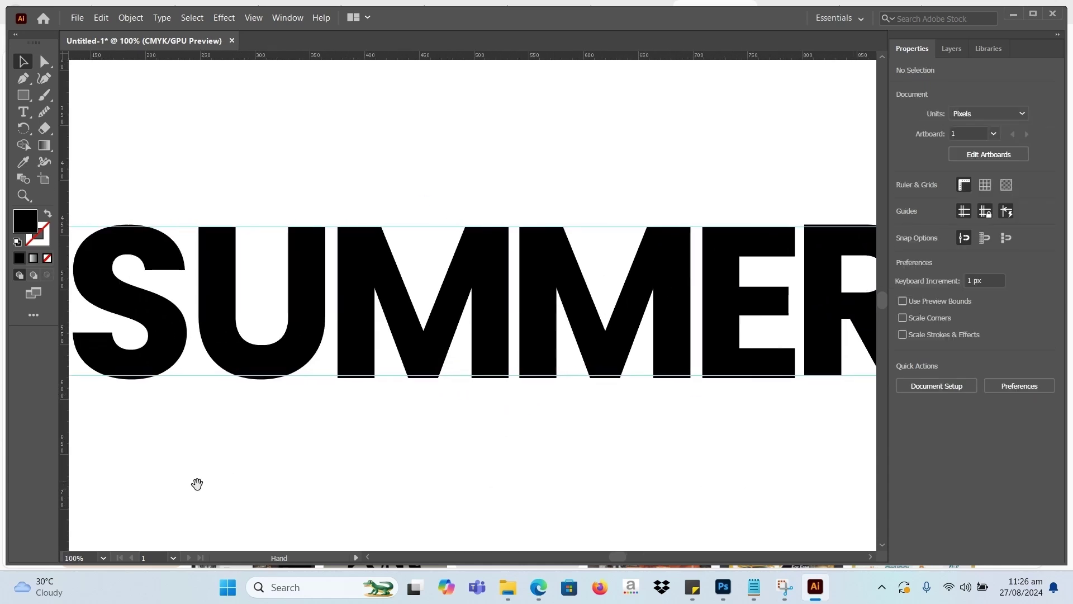
left_click_drag(312, 486, 441, 496)
left_click(23, 95)
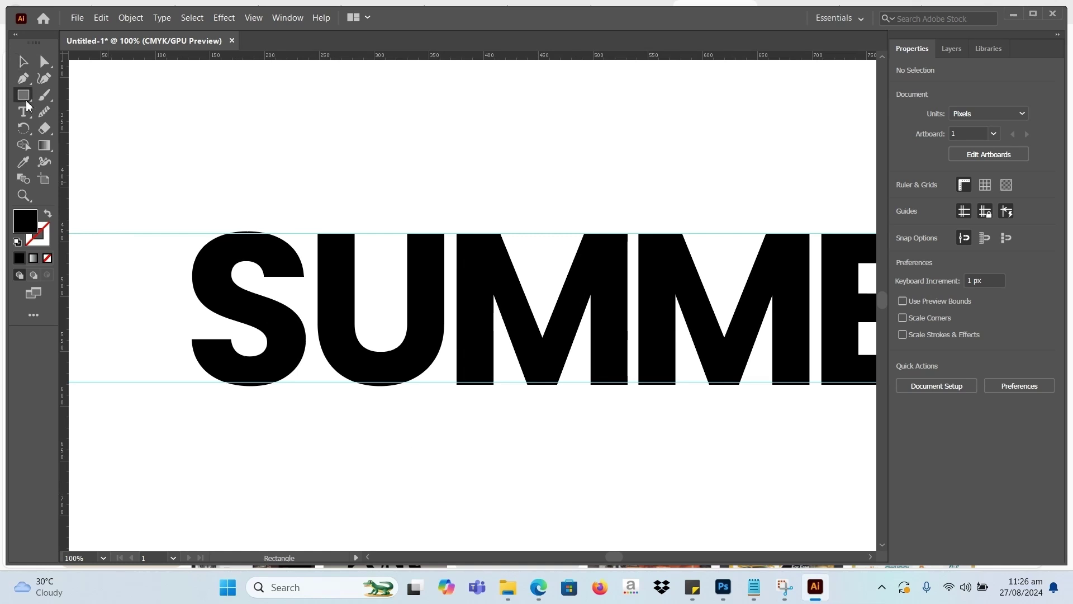
mouse_move(265, 272)
left_mouse_down()
mouse_move(311, 274)
mouse_move(264, 272)
left_mouse_up()
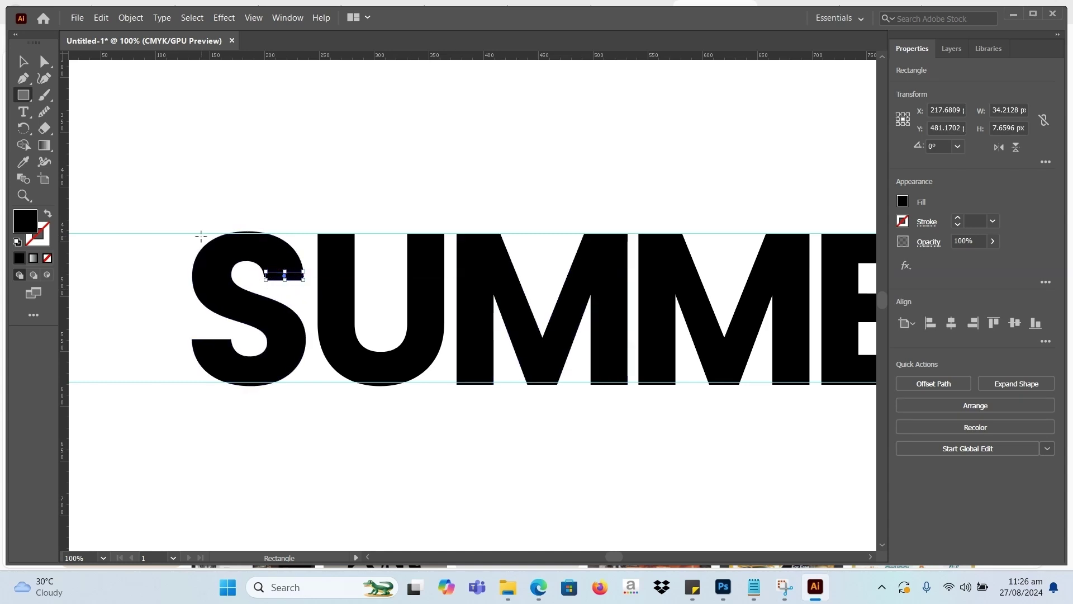
key("Delete")
key("v")
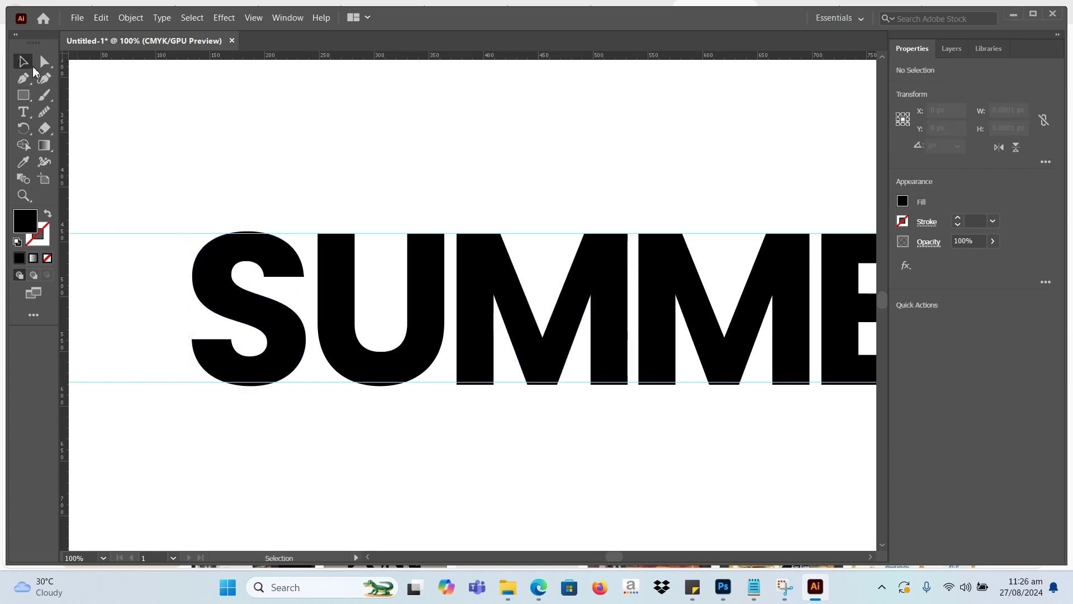
left_click_drag(645, 409, 321, 399)
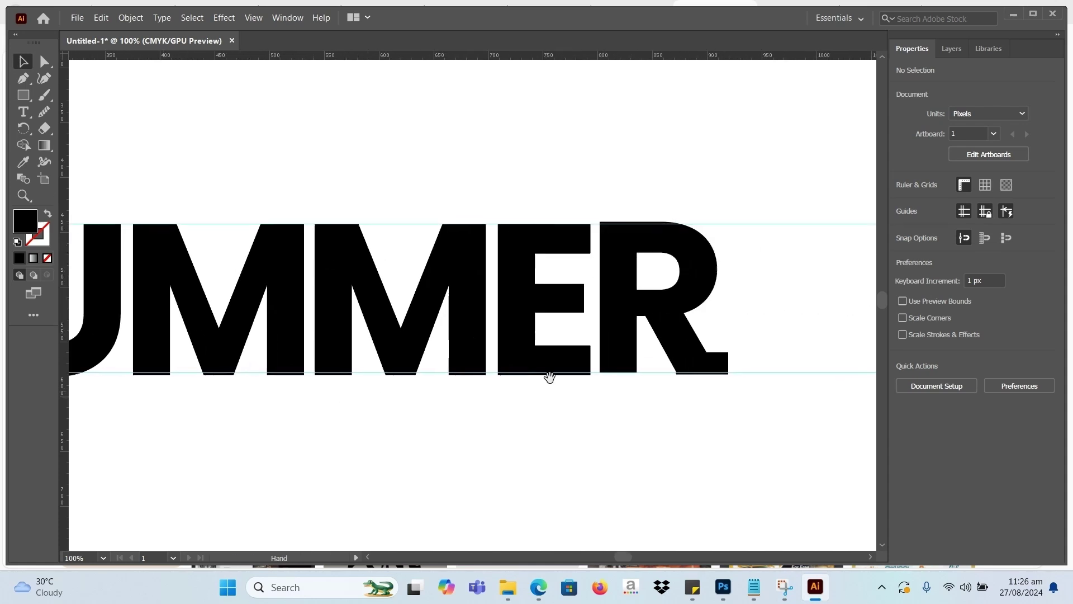
left_click(719, 366)
left_click(351, 383)
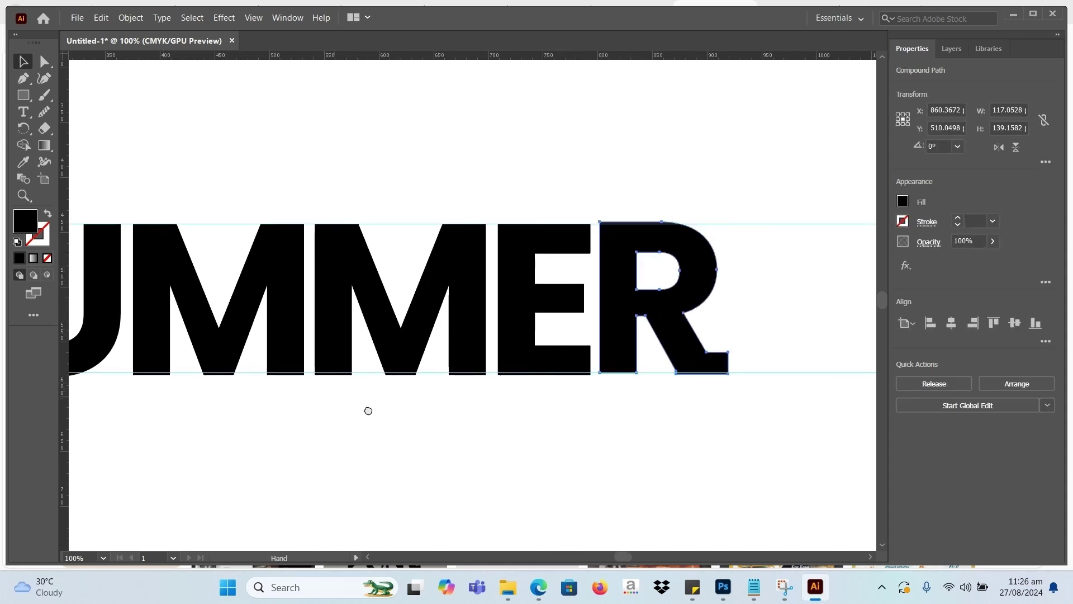
Redraw the first M's inner V, upper inner corners and lower point as smooth rounded curves with the Pencil tool
left_click_drag(148, 251, 415, 273)
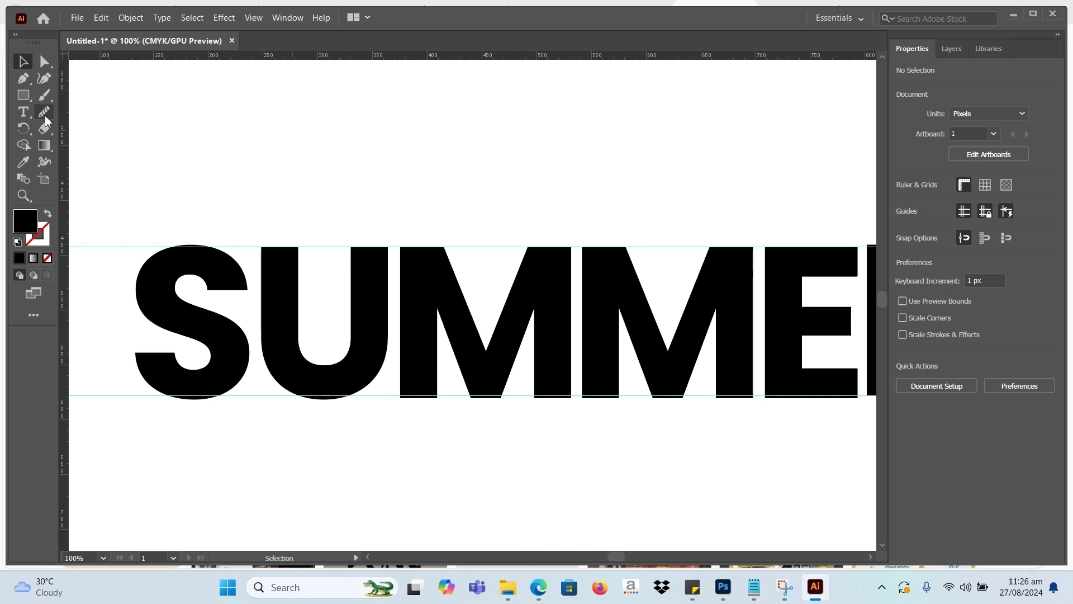
left_click(45, 95)
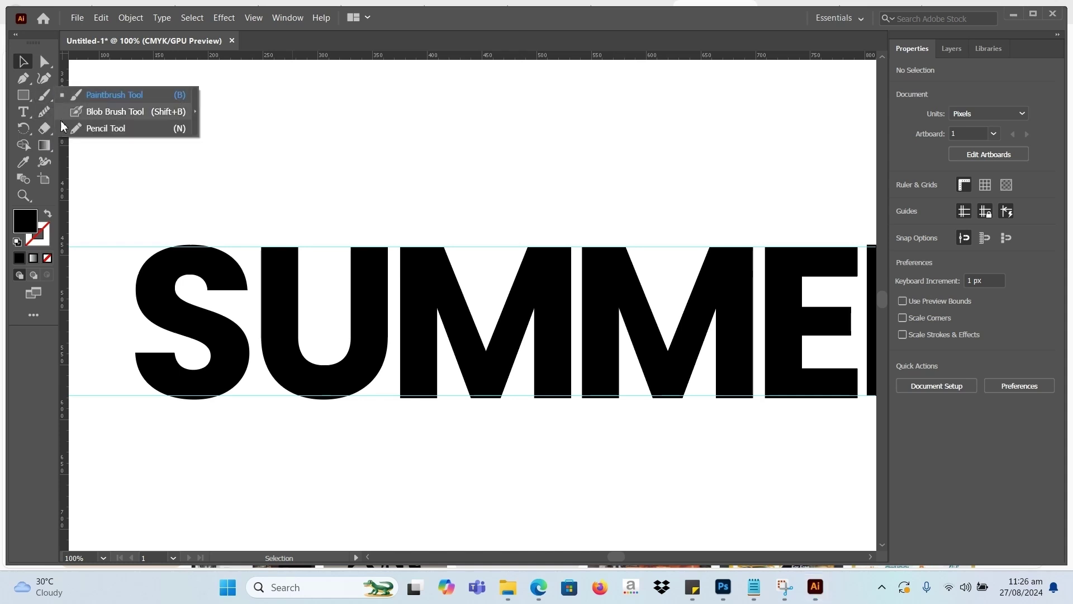
left_click(95, 128)
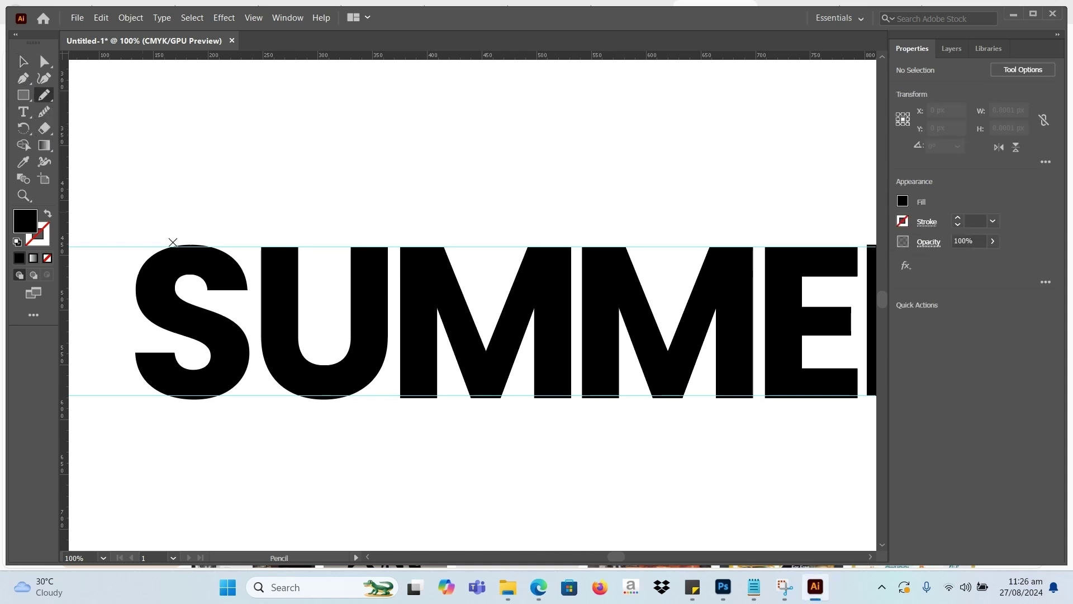
key("Caps_Lock")
left_click(23, 62)
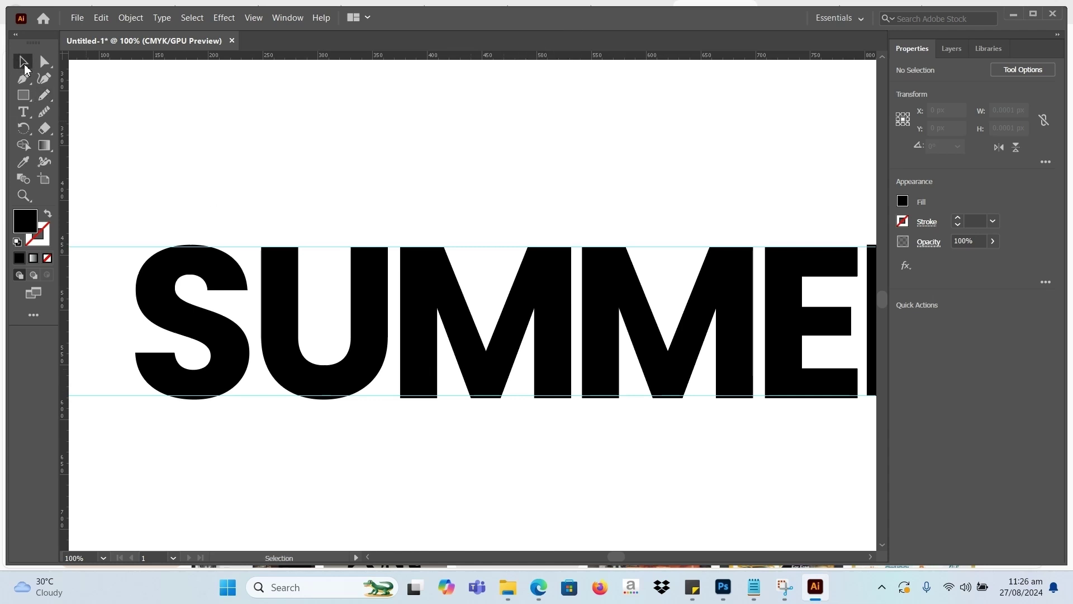
left_click(449, 305)
key("n")
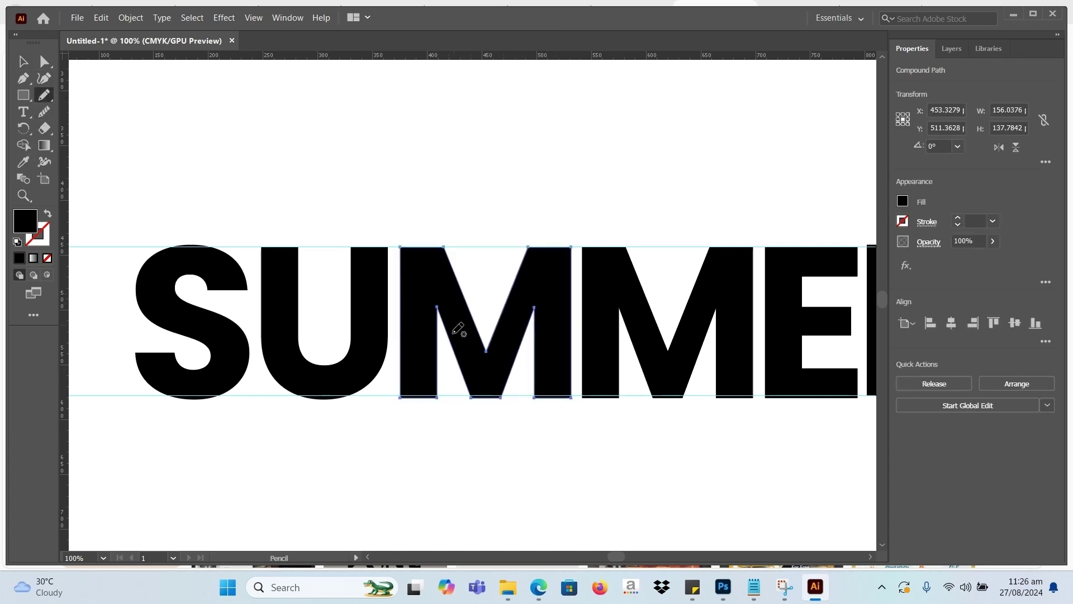
mouse_move(447, 244)
left_mouse_down()
mouse_move(466, 320)
mouse_move(488, 350)
mouse_move(537, 251)
mouse_move(577, 242)
left_mouse_up()
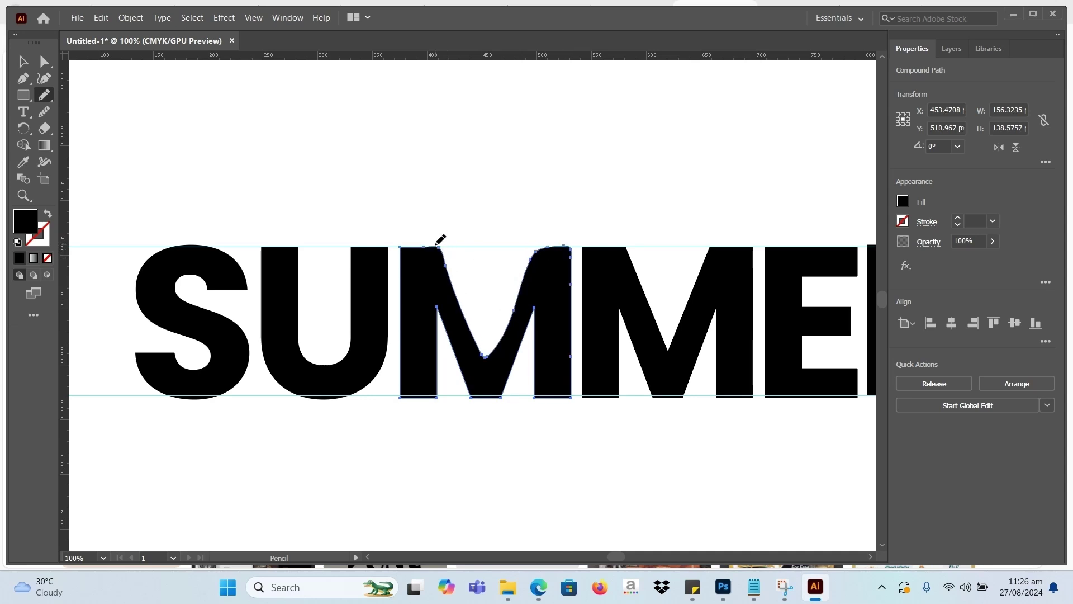
mouse_move(440, 249)
left_mouse_down()
mouse_move(458, 320)
mouse_move(488, 356)
left_mouse_up()
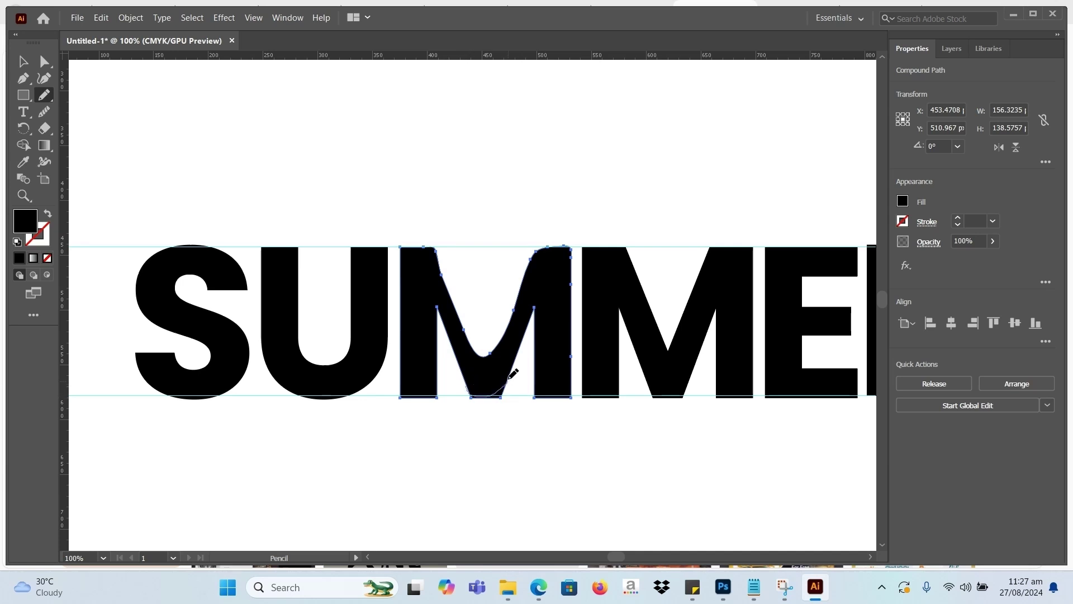
mouse_move(512, 373)
left_mouse_down()
mouse_move(462, 376)
mouse_move(514, 369)
left_mouse_up()
key("v")
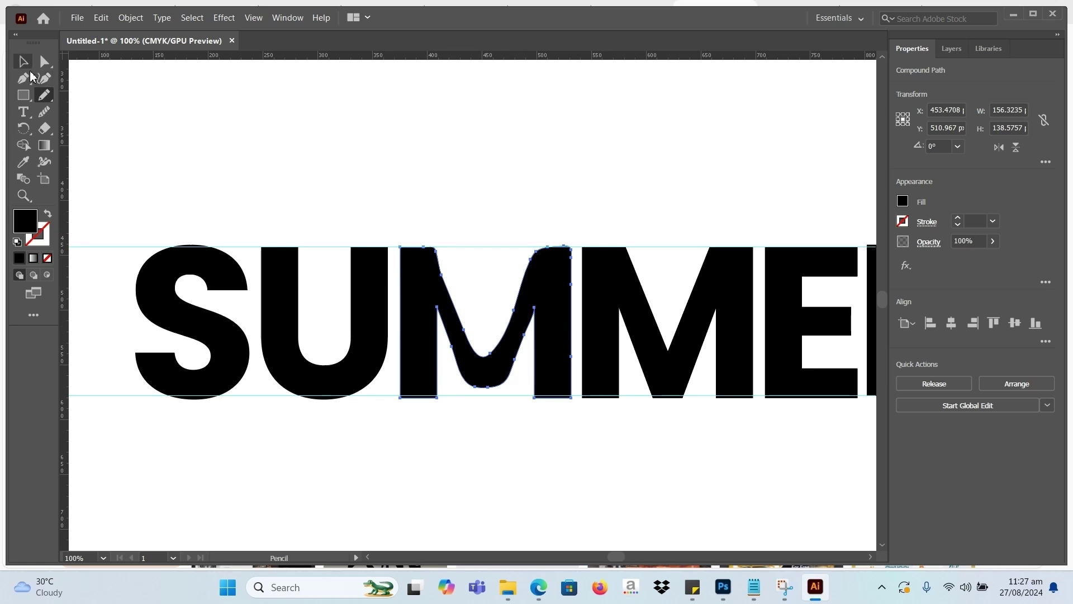
Redraw the second M's inner V and lower point as rounded curves with the Pencil tool
left_click(637, 344)
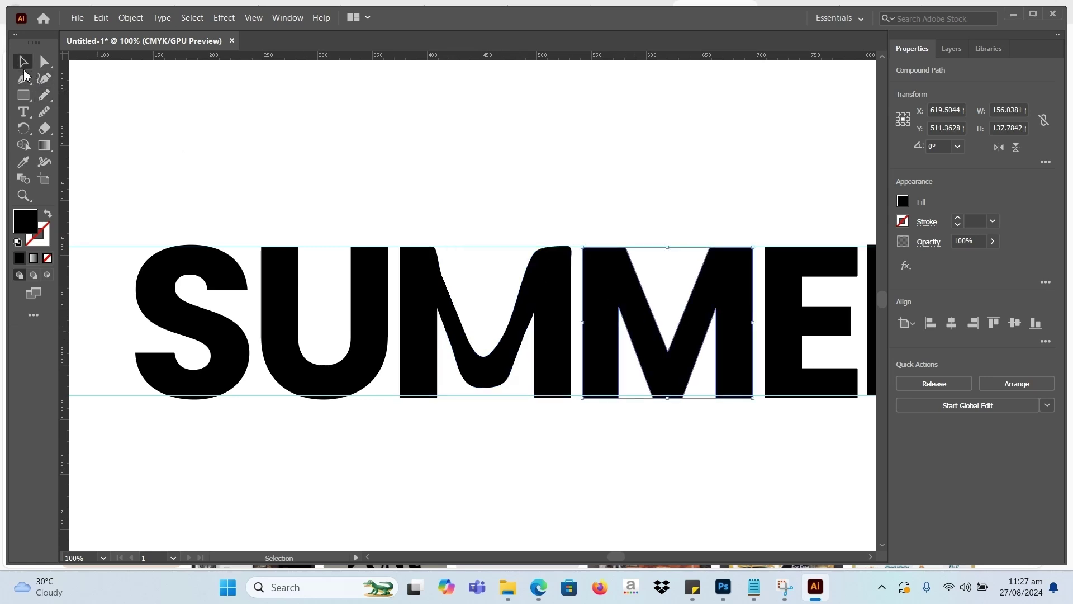
key("n")
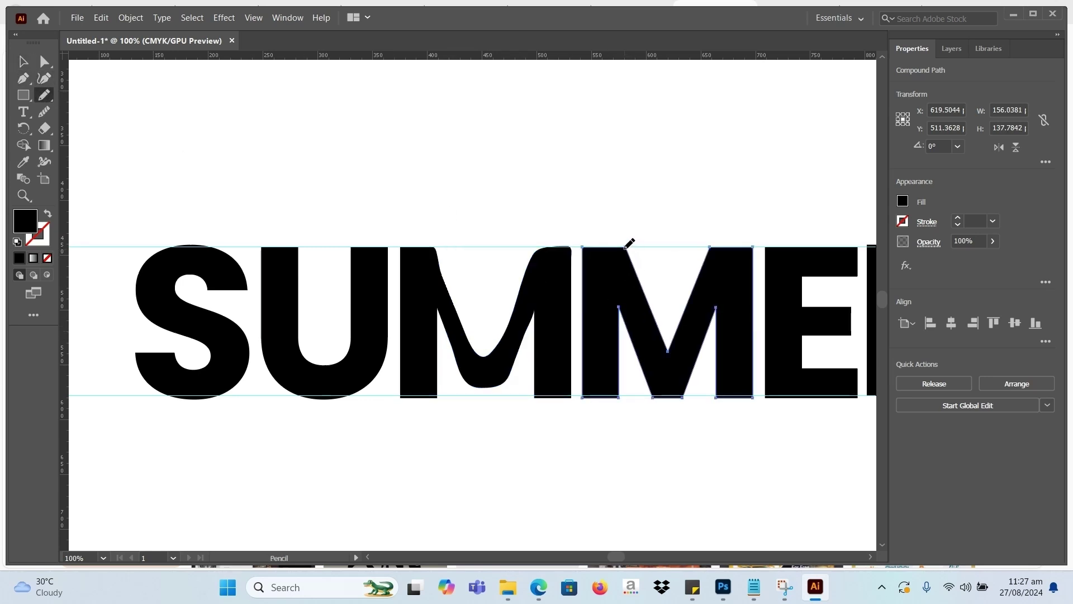
mouse_move(625, 247)
left_mouse_down()
mouse_move(669, 350)
mouse_move(710, 251)
left_mouse_up()
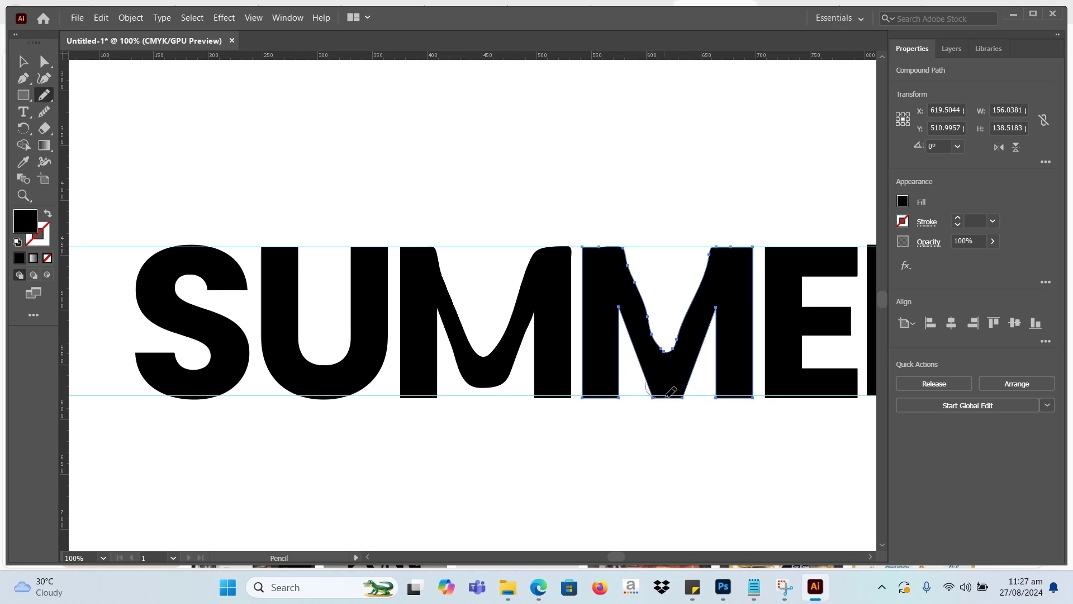
mouse_move(665, 398)
left_mouse_down()
mouse_move(687, 377)
mouse_move(651, 390)
mouse_move(669, 395)
mouse_move(691, 369)
mouse_move(648, 382)
mouse_move(674, 392)
mouse_move(695, 357)
left_mouse_up()
key("ctrl+z")
key("ctrl+z")
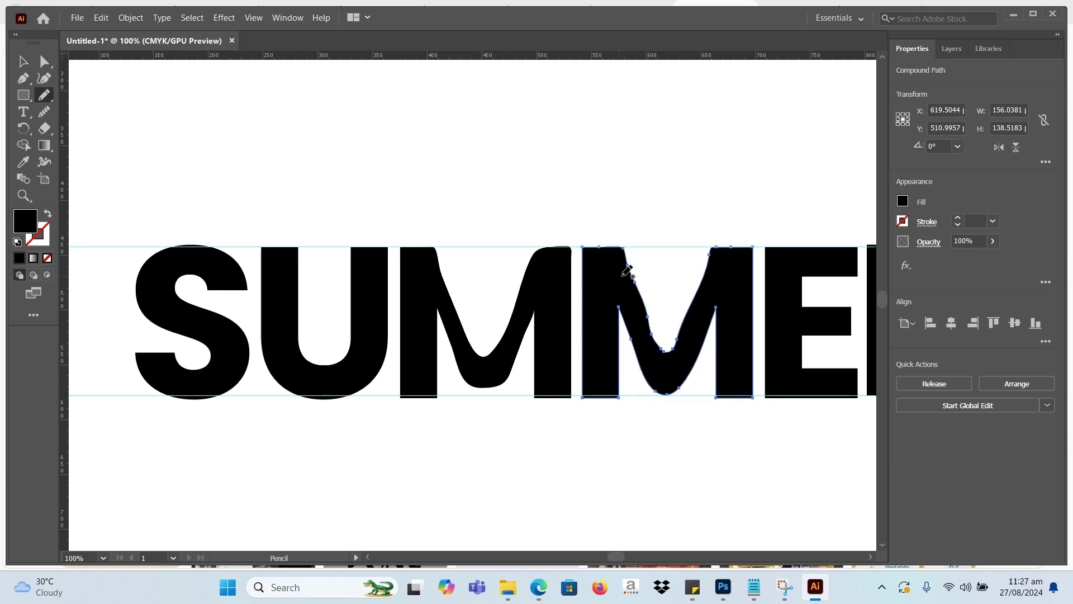
left_click_drag(635, 290, 662, 351)
Try to redraw the bottoms of the second M's two outer legs with rounded corners using the Pencil tool
left_click_drag(717, 397, 754, 392)
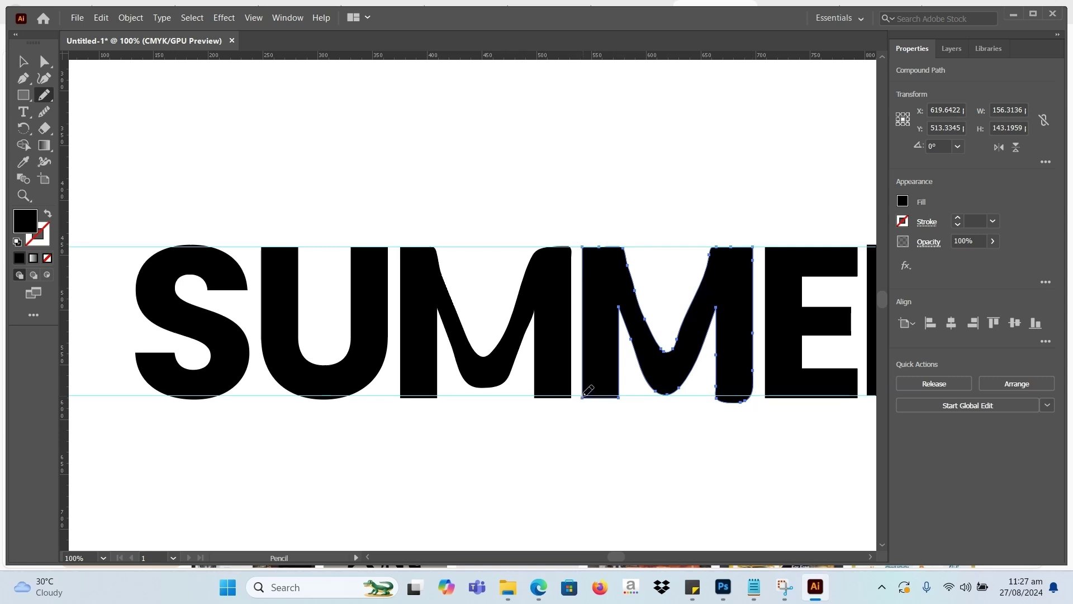
left_click_drag(584, 396, 619, 394)
Try to redraw the bottoms of the first M's two outer legs with rounded corners using the Pencil tool
left_click_drag(533, 392, 534, 396)
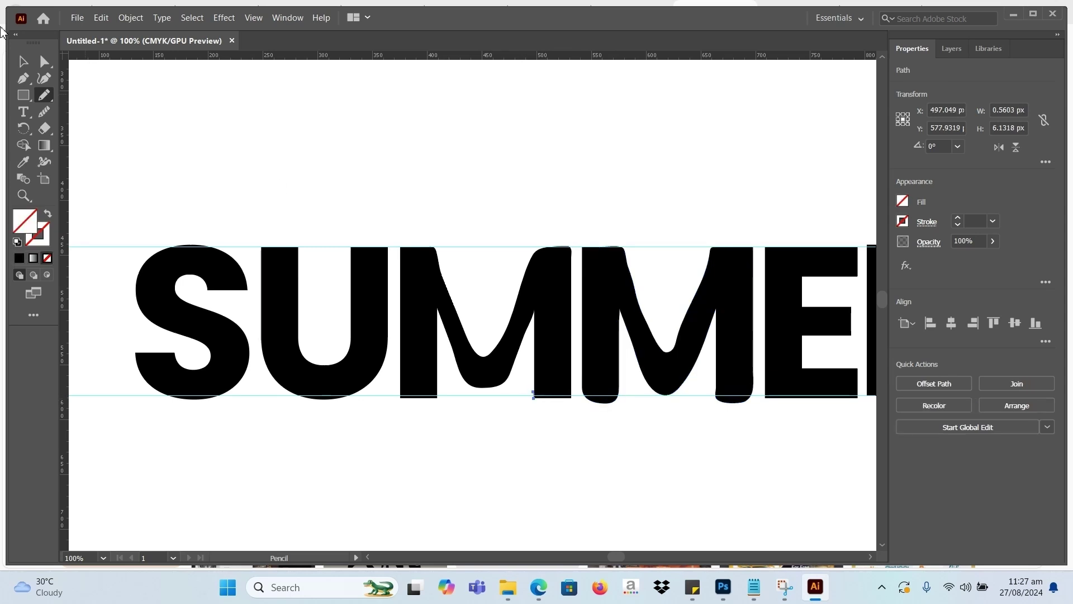
left_click(20, 60)
left_click(563, 307)
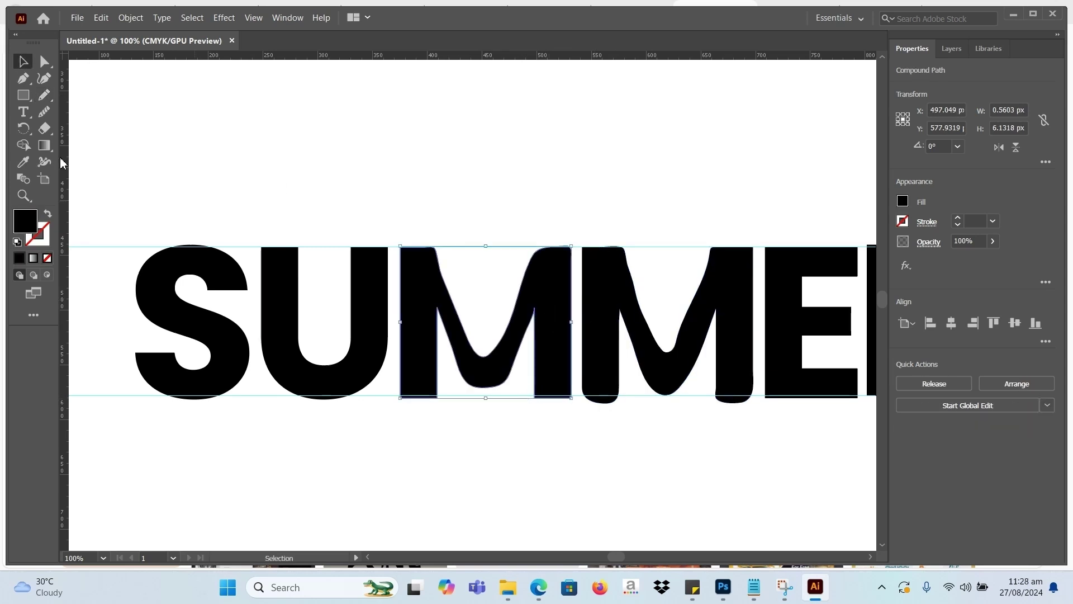
left_click(45, 96)
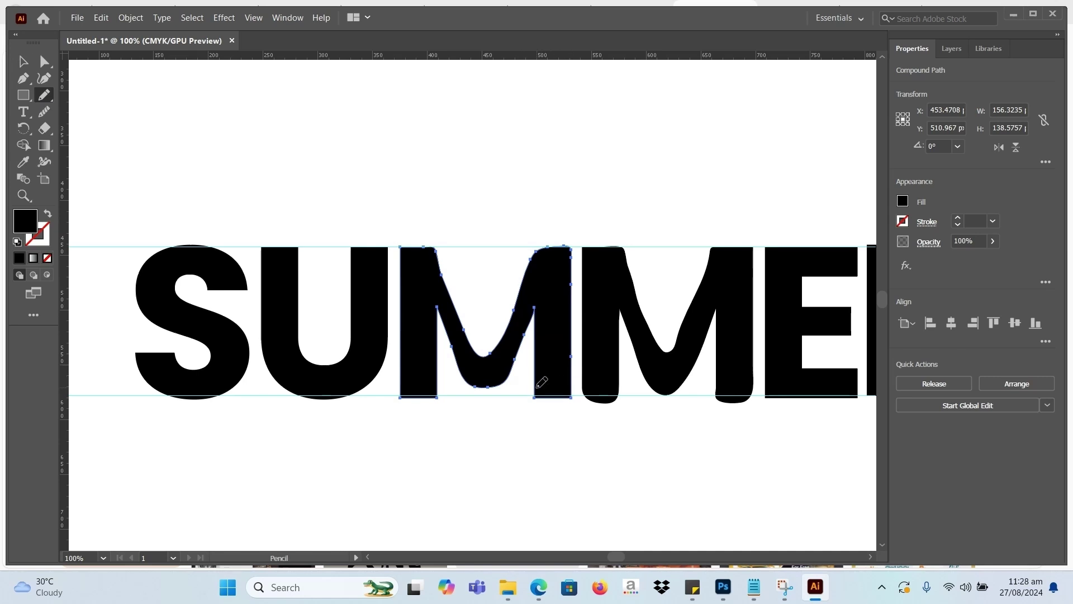
left_click_drag(545, 412, 571, 396)
key("ctrl+z")
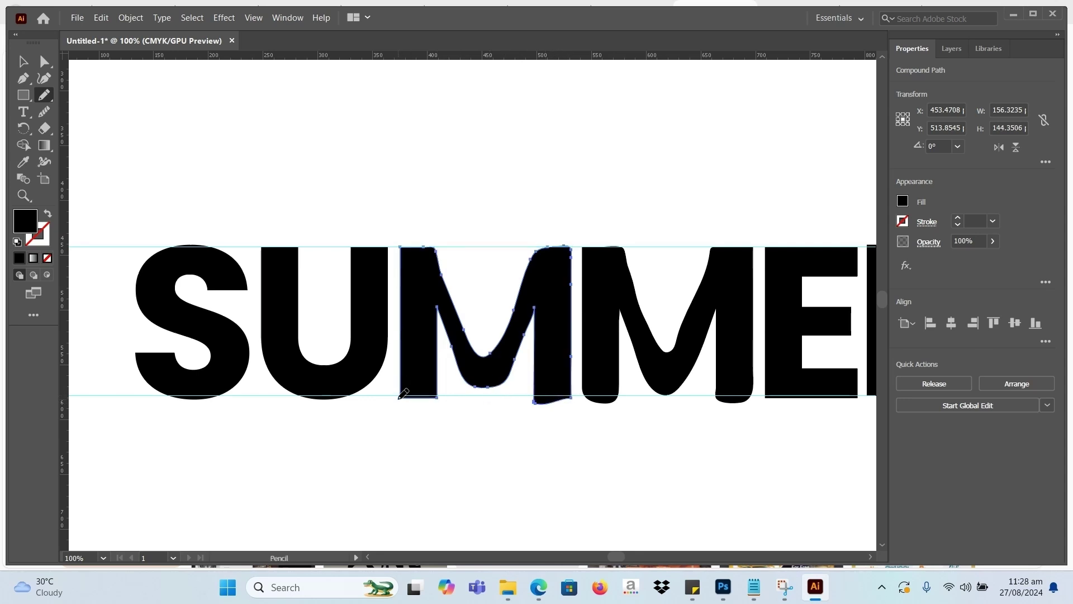
key("ctrl+z")
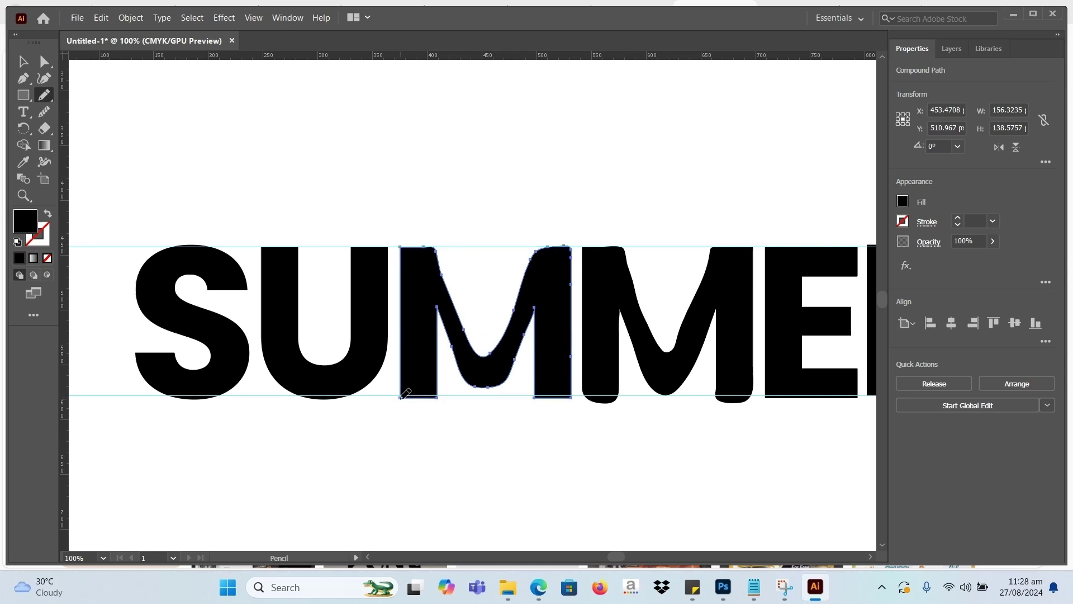
mouse_move(400, 397)
left_mouse_down()
mouse_move(422, 406)
mouse_move(437, 397)
left_mouse_up()
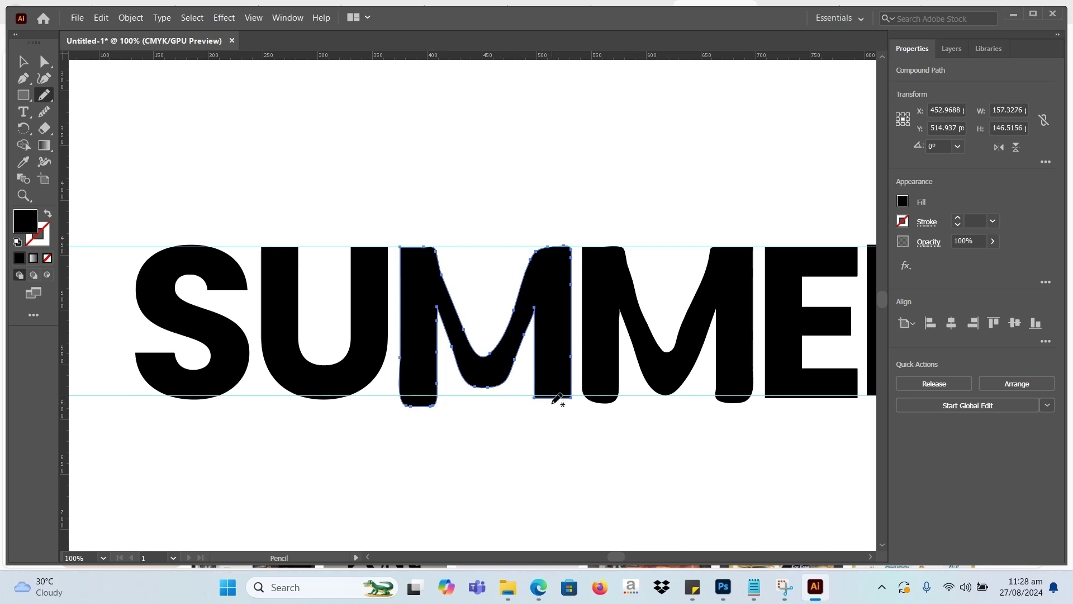
Undo the rounding of the outer leg bottoms on both Ms
key("ctrl+z")
key("ctrl+z")
key("ctrl+z")
key("ctrl+z")
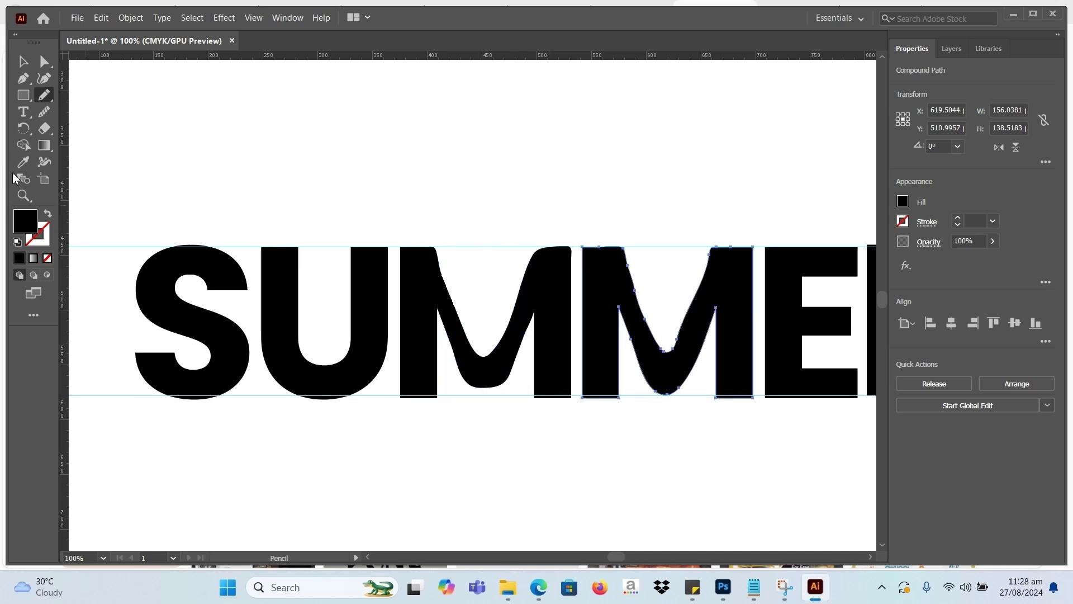
Smooth the first M's inner V, upper shoulder and lower curve with the Smooth tool
left_click(23, 62)
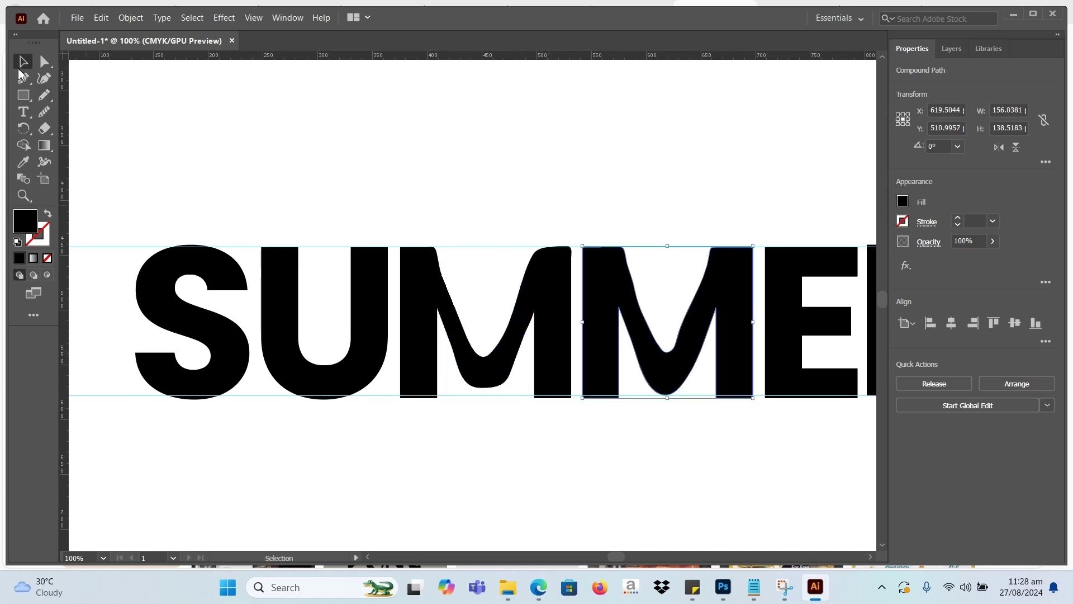
left_click(419, 280)
left_click(45, 113)
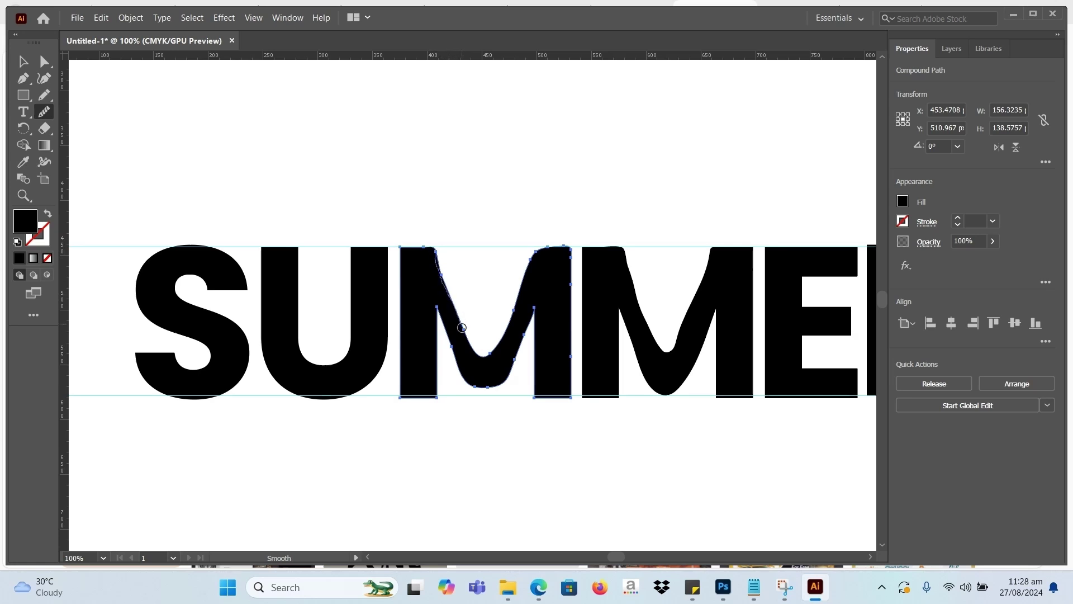
mouse_move(489, 357)
left_mouse_down()
mouse_move(535, 253)
mouse_move(568, 248)
left_mouse_up()
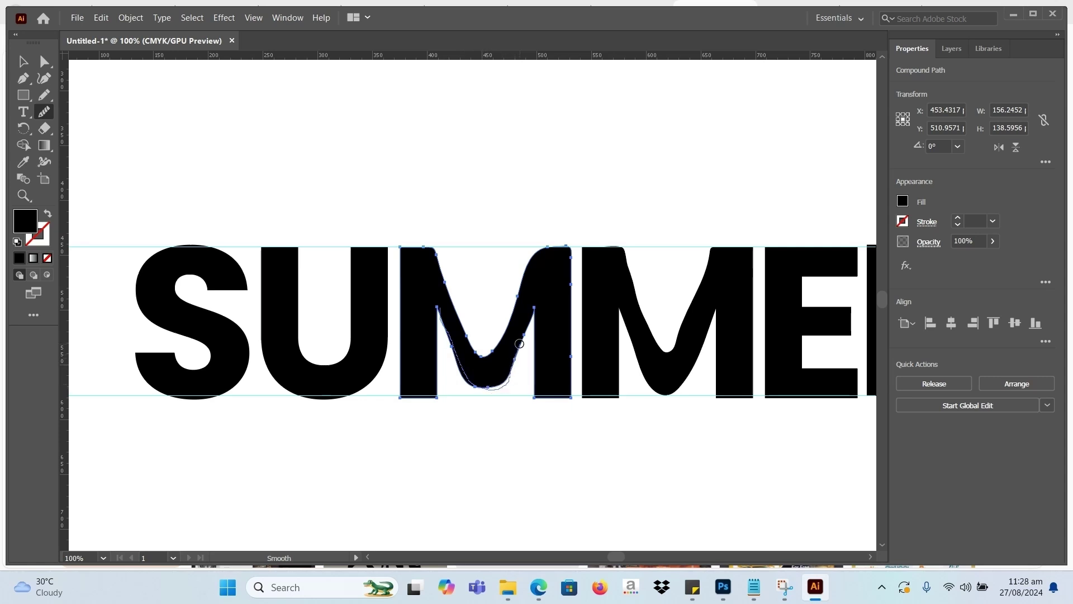
left_click_drag(529, 319, 534, 309)
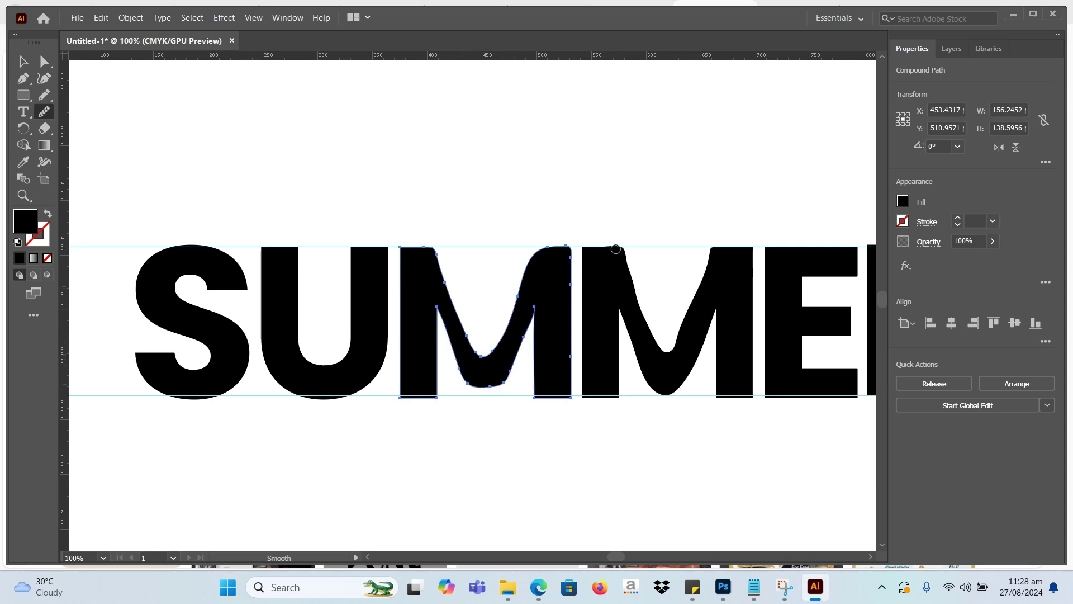
Smooth the second M's inner V, upper shoulder and lower curve with the Smooth tool
left_click(23, 62)
left_click(383, 103)
left_click(615, 307)
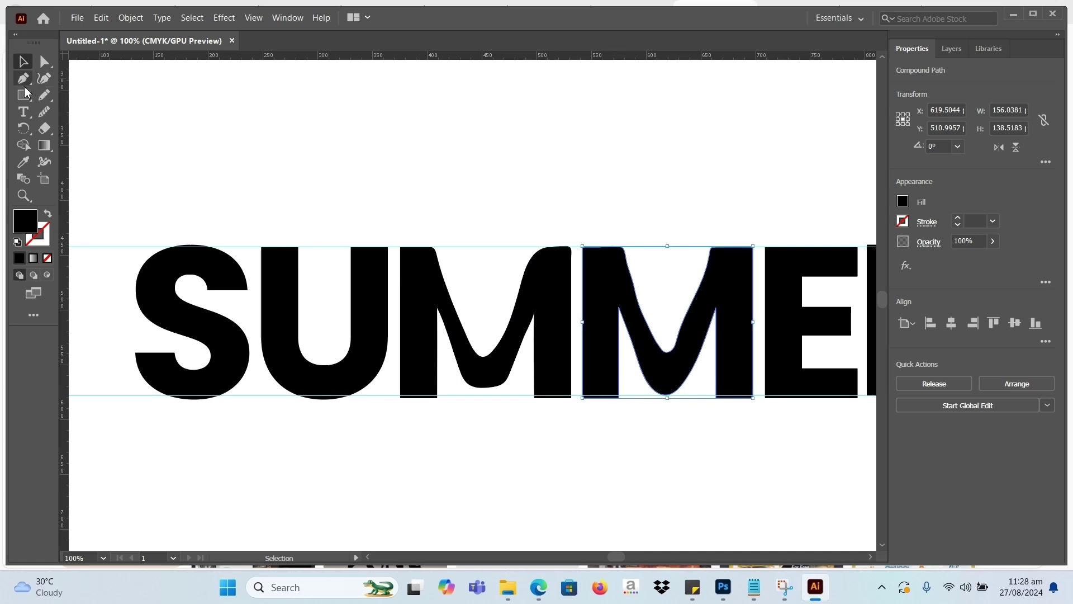
left_click(45, 111)
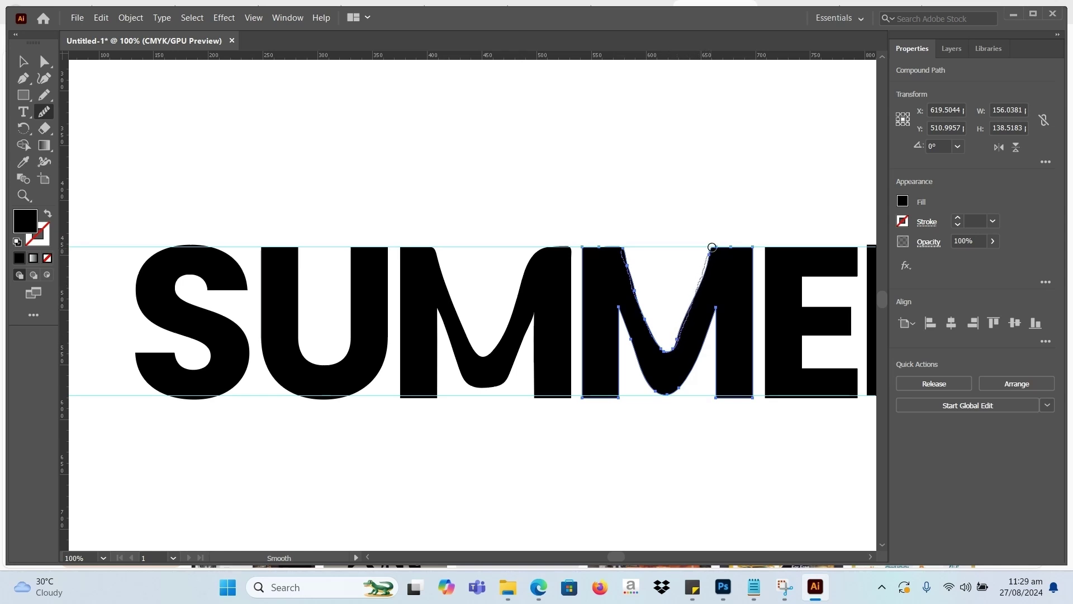
left_click_drag(727, 245, 752, 243)
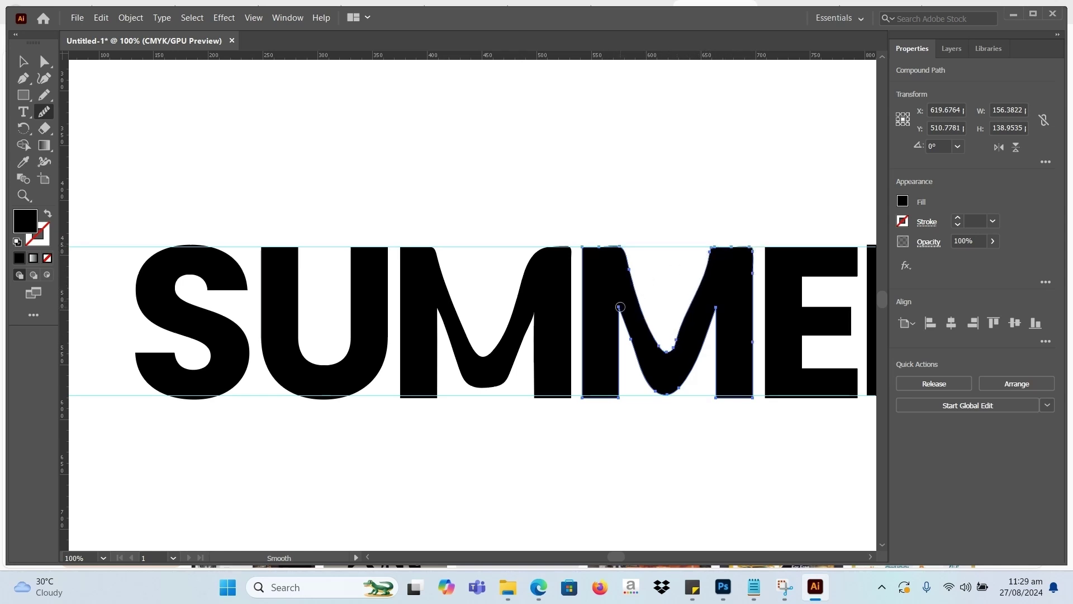
mouse_move(635, 361)
left_mouse_down()
mouse_move(653, 394)
mouse_move(675, 391)
mouse_move(720, 305)
left_mouse_up()
key("ctrl")
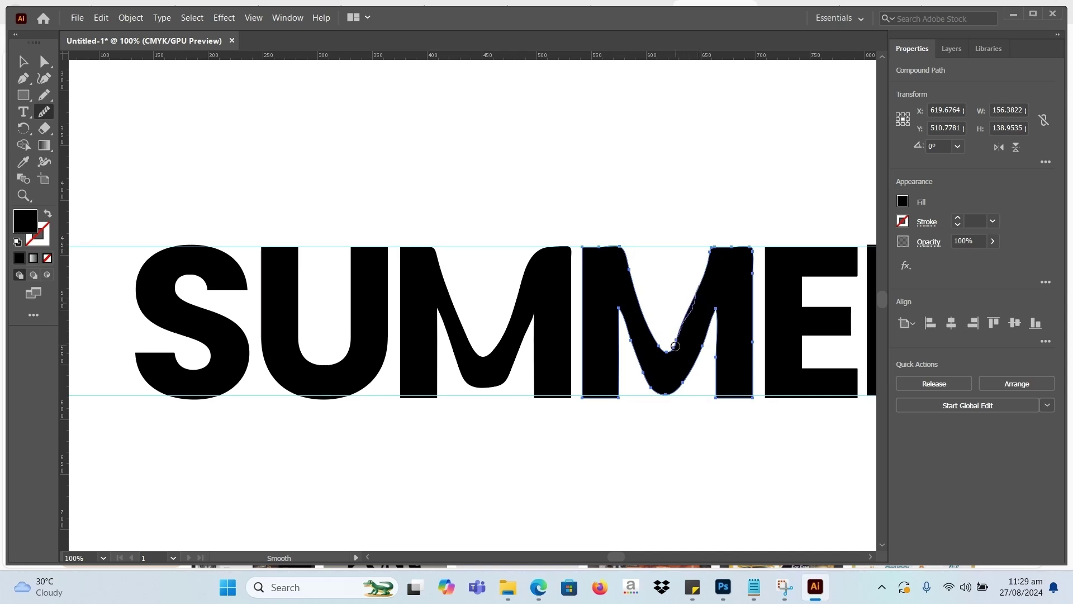
left_click_drag(675, 346, 674, 351)
Fully round the corners of the S's upper and lower terminals using the live corner handles
left_click(23, 62)
left_click(230, 291)
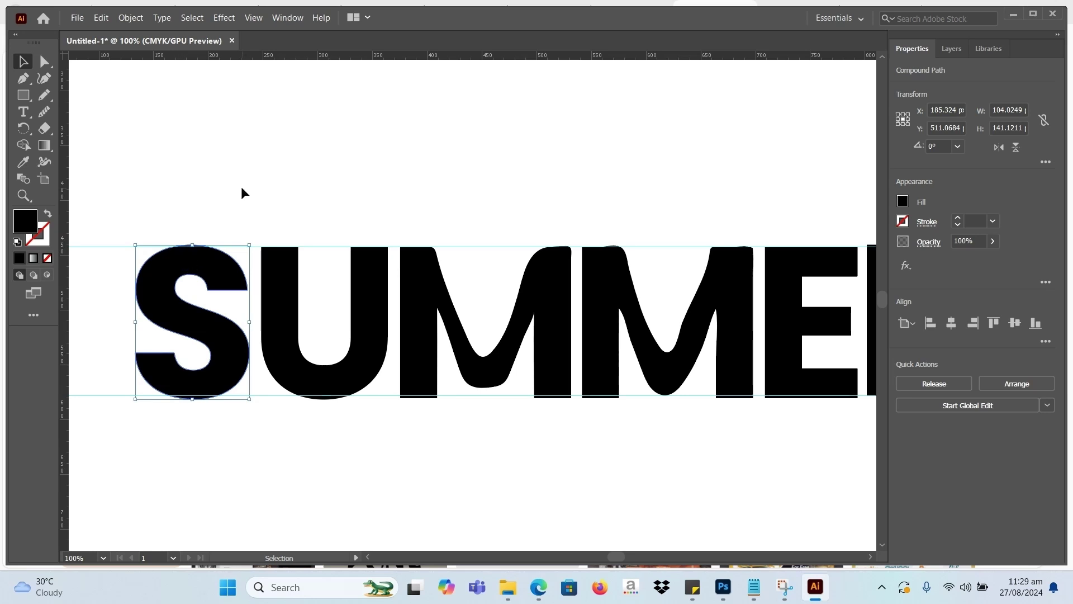
left_click(44, 61)
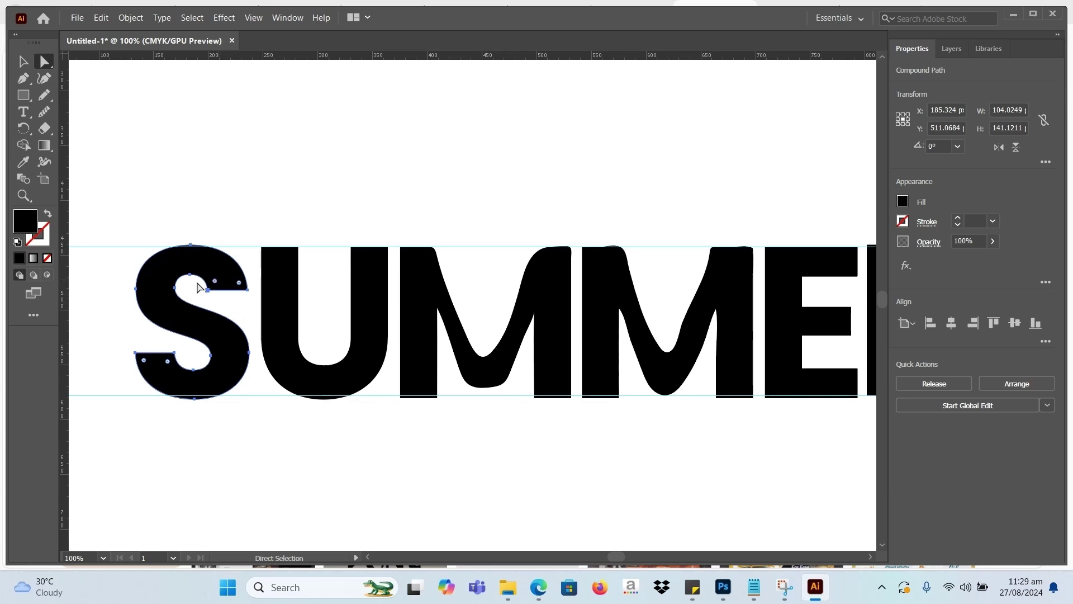
left_click_drag(239, 282, 229, 251)
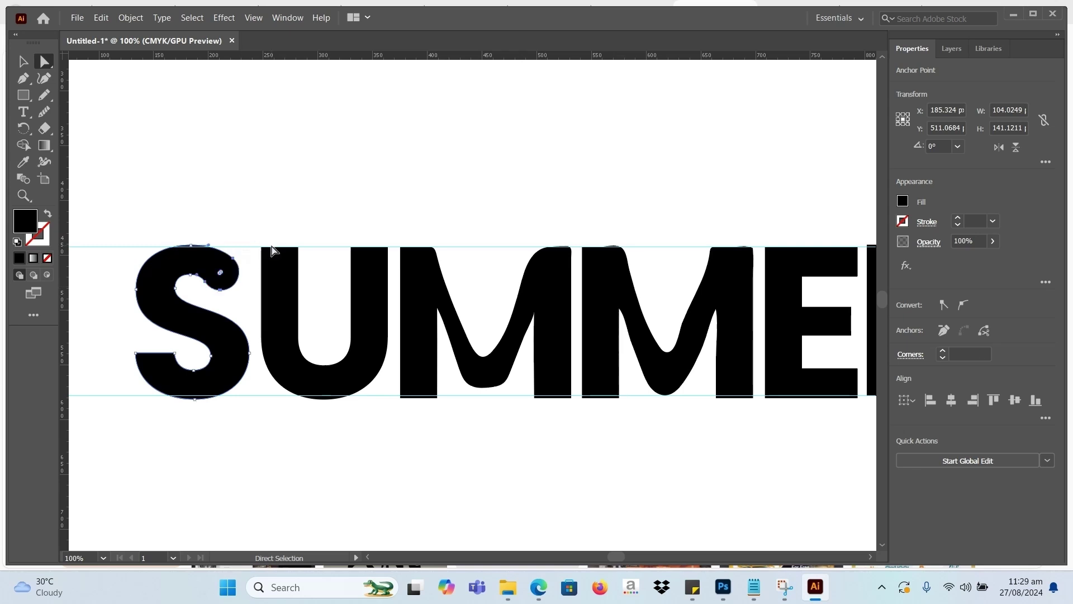
left_click(207, 202)
left_click(146, 364)
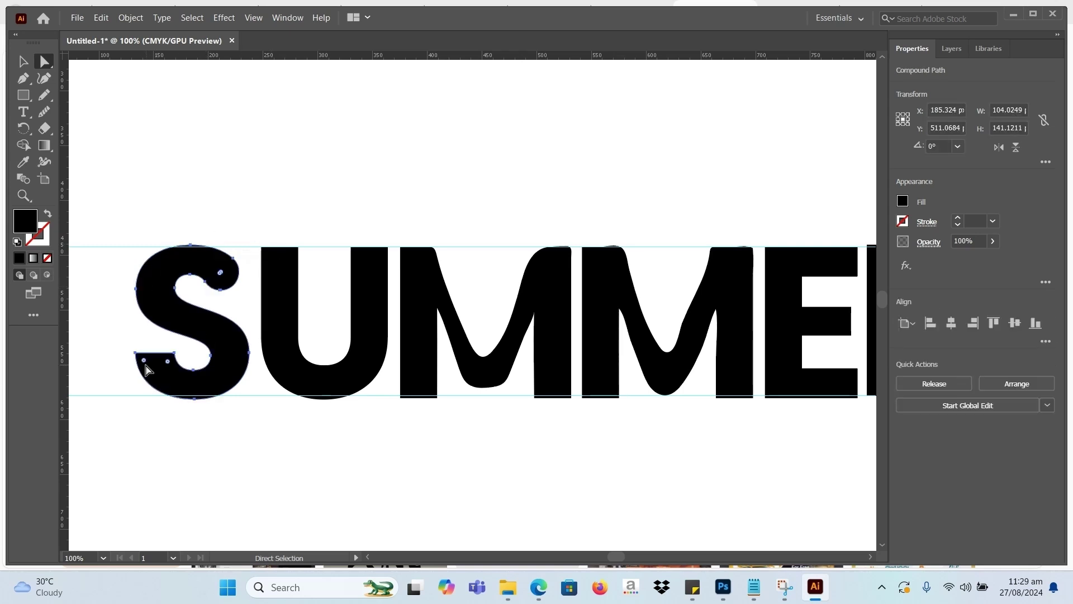
left_click_drag(118, 348, 169, 374)
left_click(143, 336)
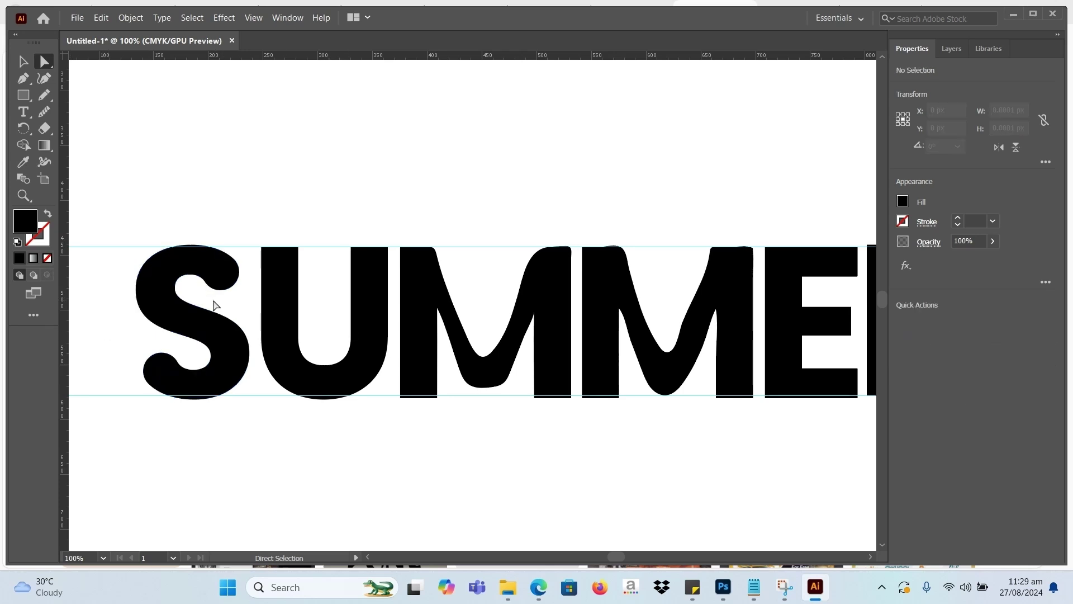
Round the tops of both U stems into full semicircles, with a corner radius of about 16.78 px
left_click(288, 288)
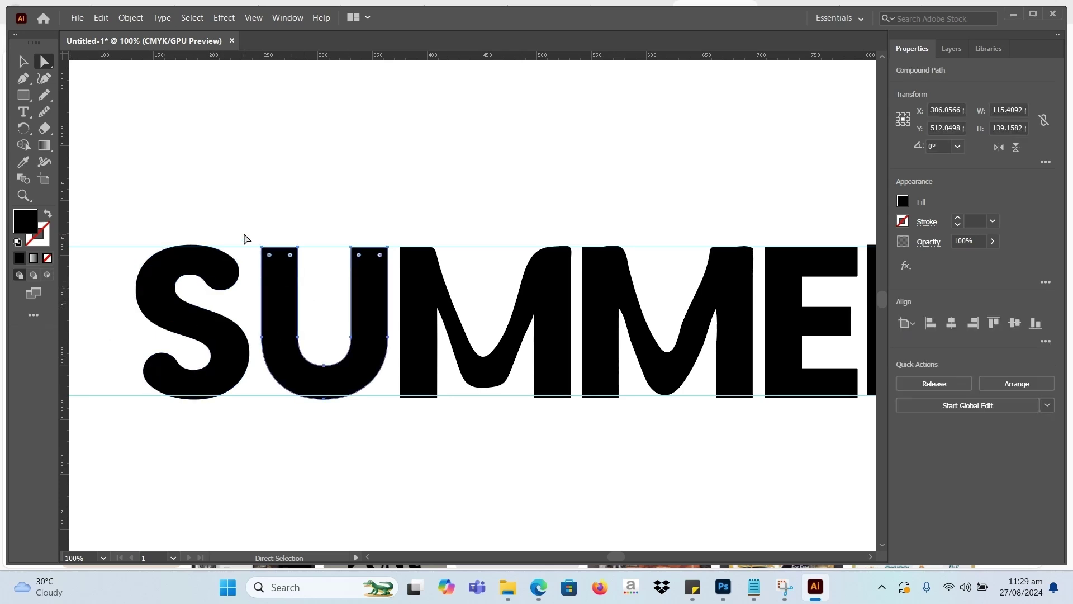
left_click_drag(248, 231, 294, 285)
left_click(325, 279)
left_click(364, 274)
left_click_drag(366, 262, 357, 289)
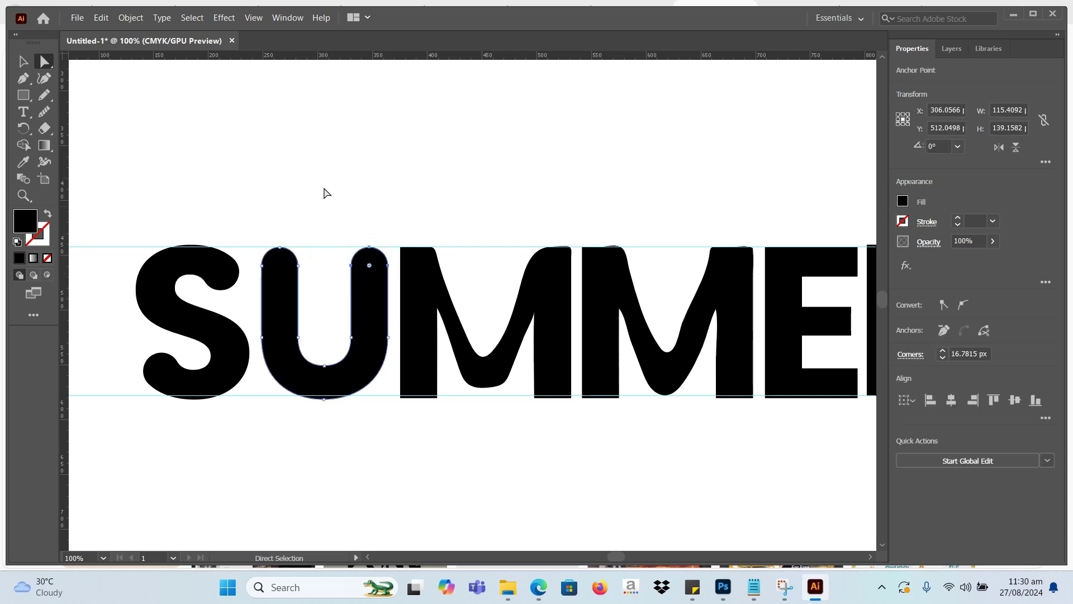
left_click(327, 193)
Round the bottoms of the first M's two outer legs into semicircles, with a corner radius of about 16.58 px
left_click(414, 397)
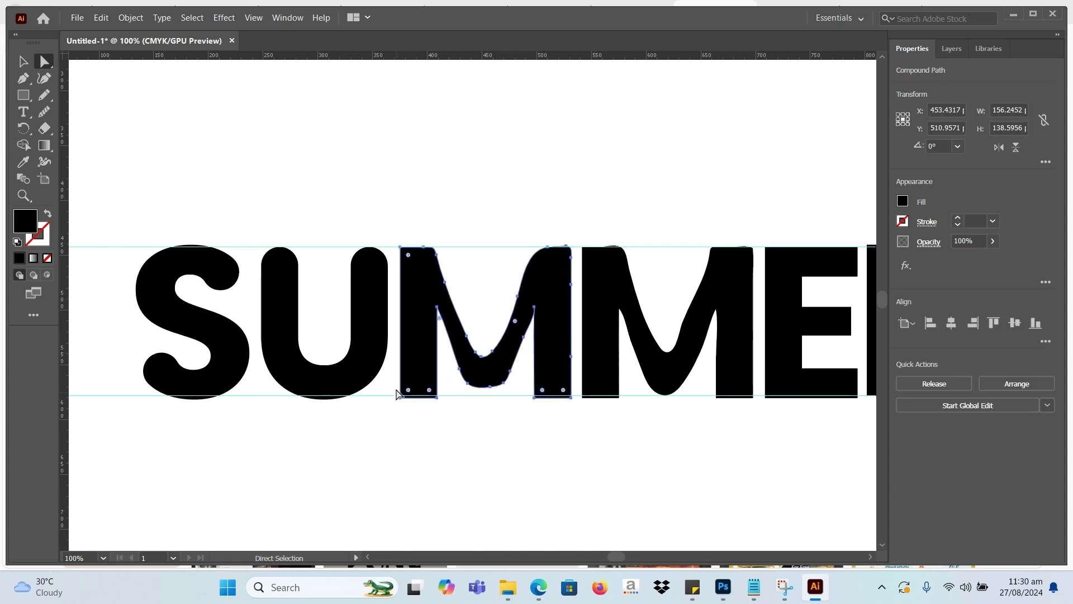
mouse_move(401, 385)
left_mouse_down()
mouse_move(433, 405)
mouse_move(410, 383)
mouse_move(414, 372)
left_mouse_up()
left_click(429, 419)
left_click(557, 373)
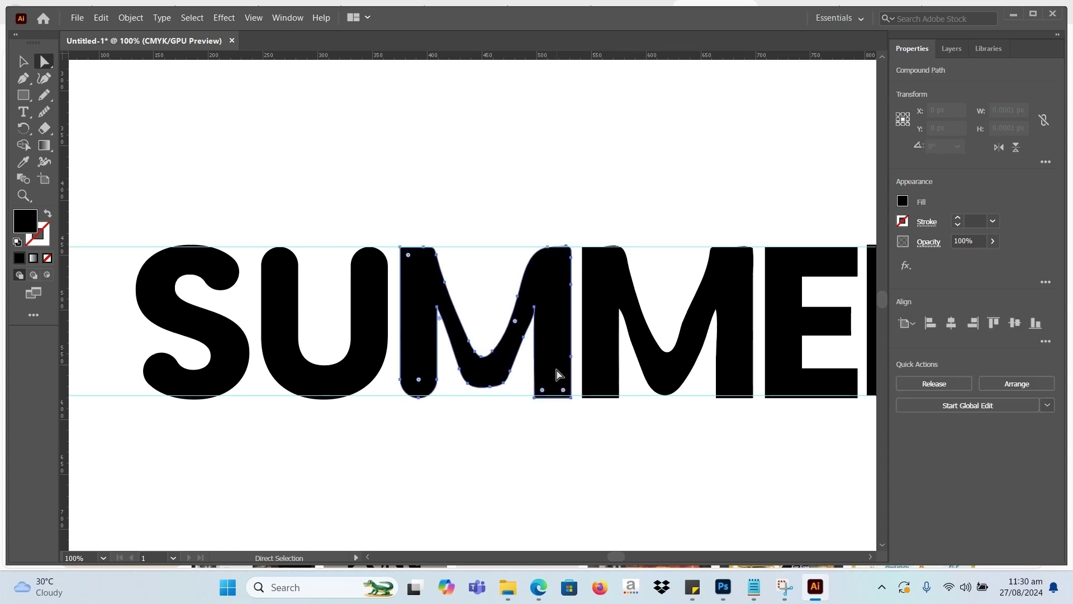
left_click_drag(530, 387, 546, 364)
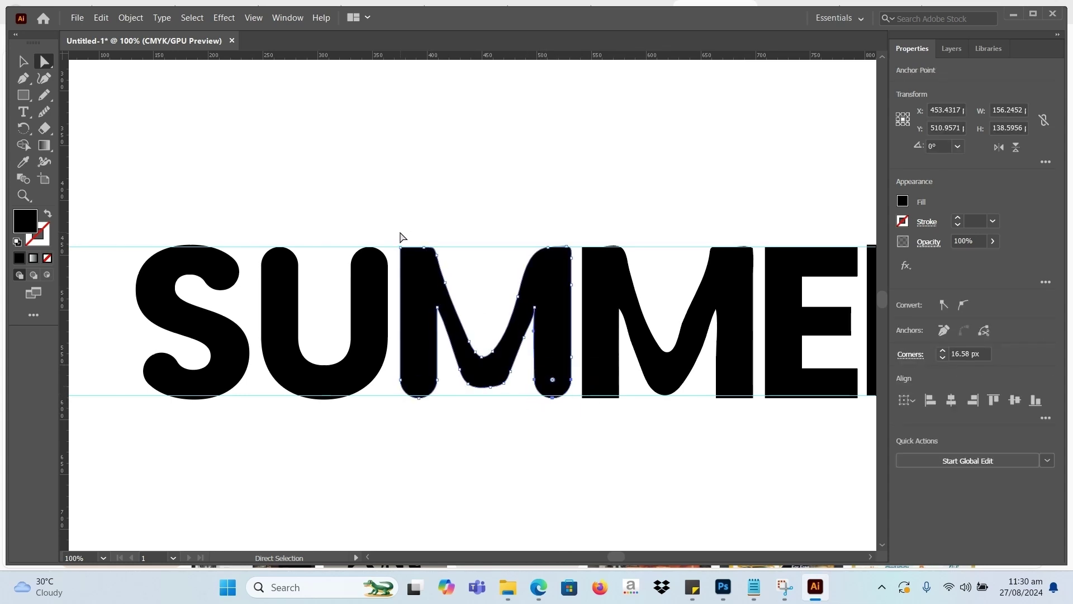
Try to round the first M's upper outer corners, and undo the rounding
left_click_drag(400, 232, 434, 293)
left_click(400, 144)
left_click(556, 281)
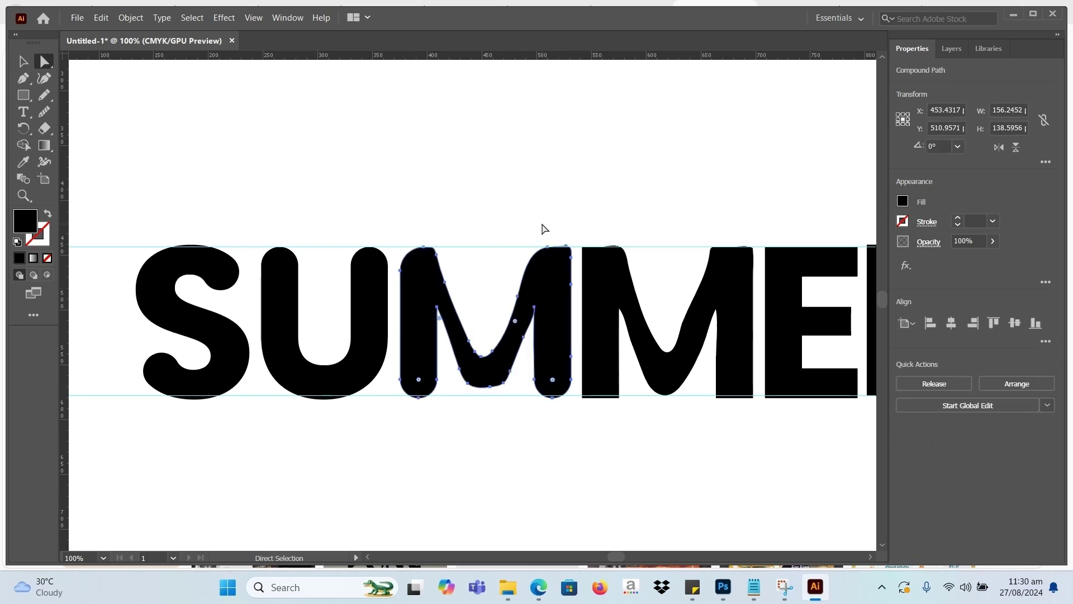
left_click(546, 278)
left_click_drag(534, 230, 565, 277)
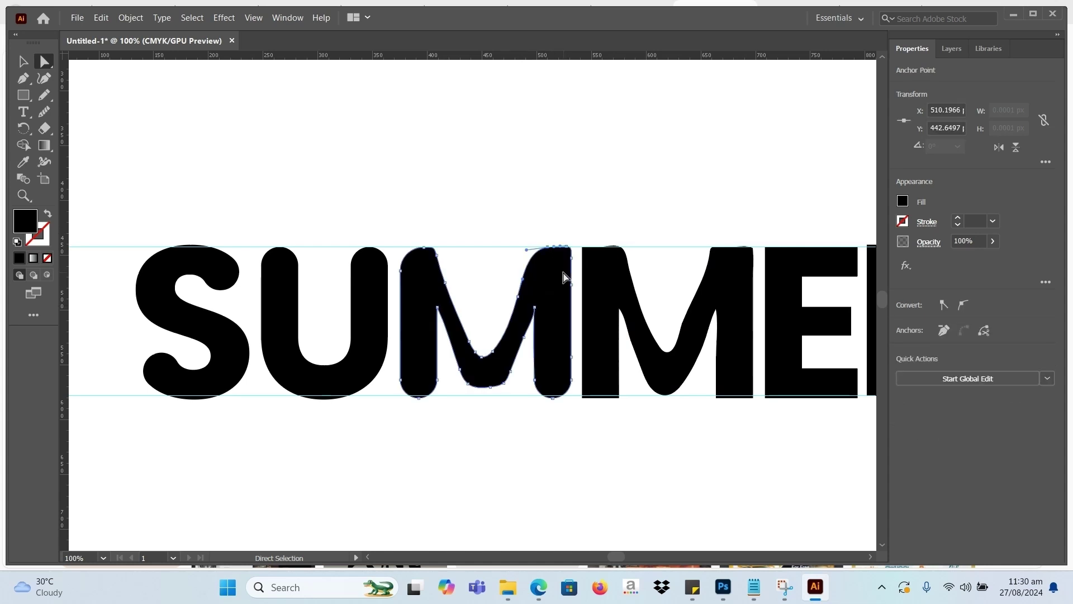
left_click(446, 184)
key("ctrl+z")
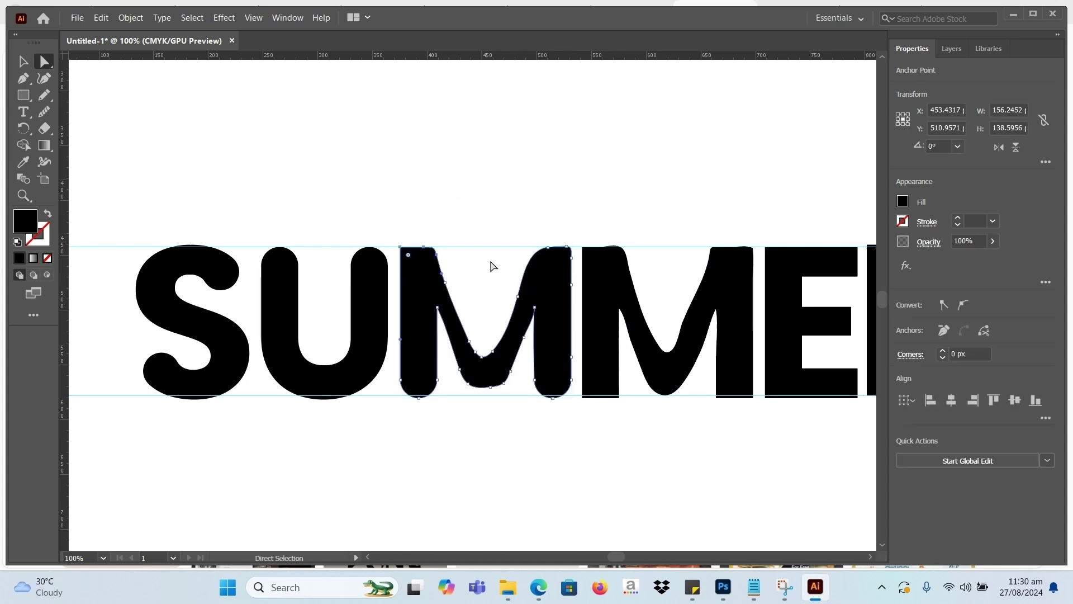
Round the outer bottom corner of the second M's left leg to a radius of about 33.56 px
left_click(595, 268)
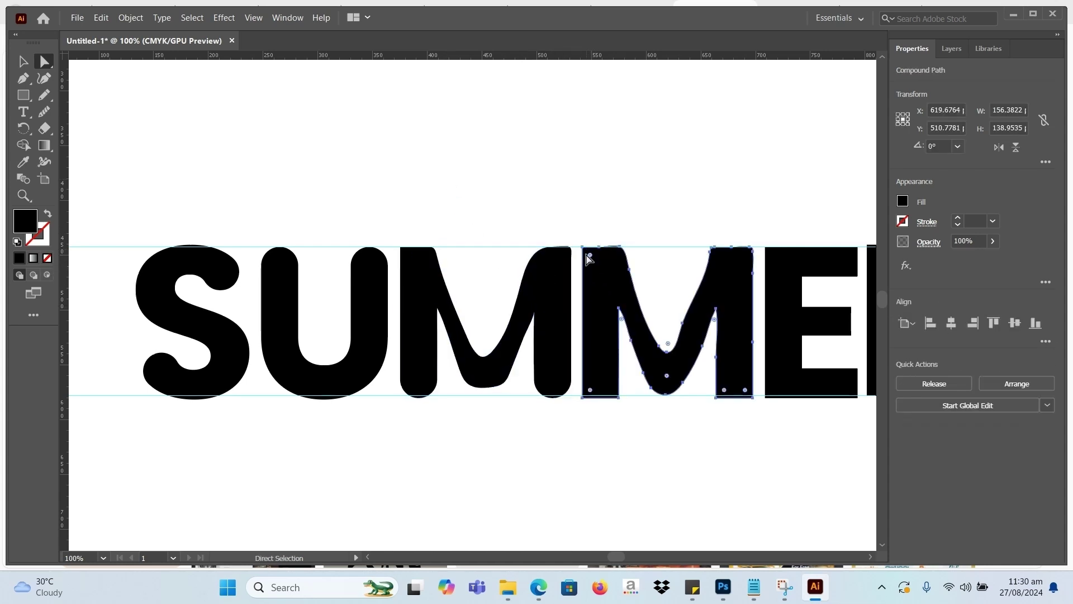
left_click_drag(579, 379, 599, 338)
left_click(606, 429)
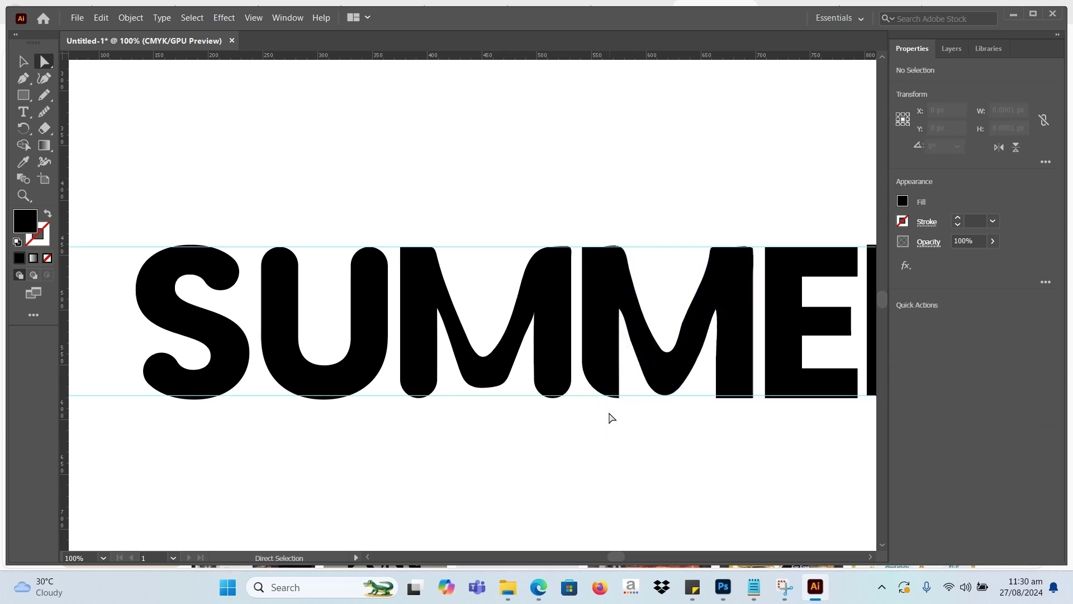
key("ctrl+z")
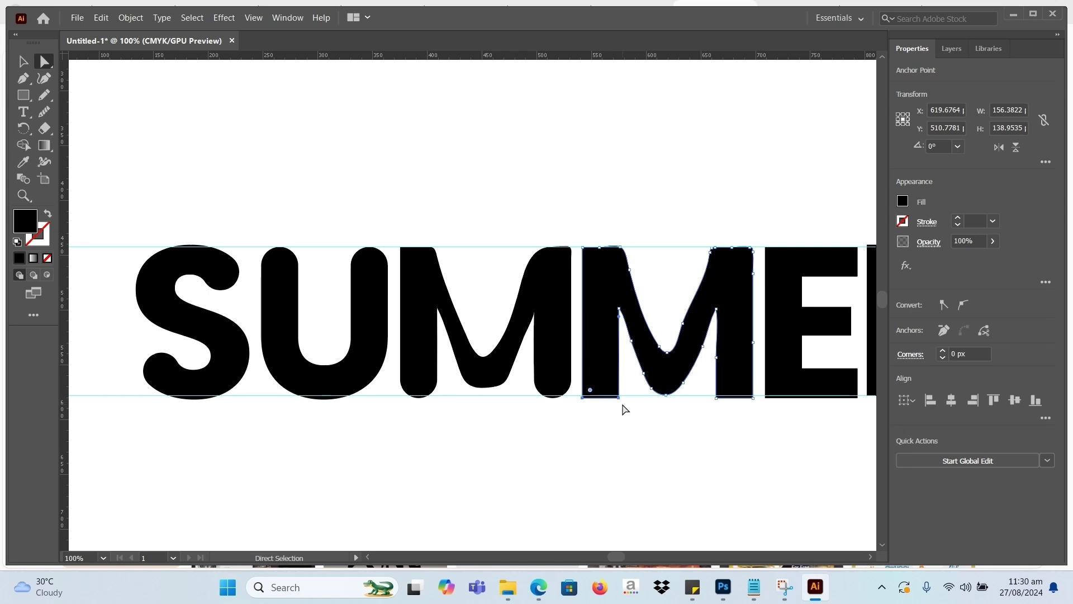
left_click_drag(591, 391, 621, 358)
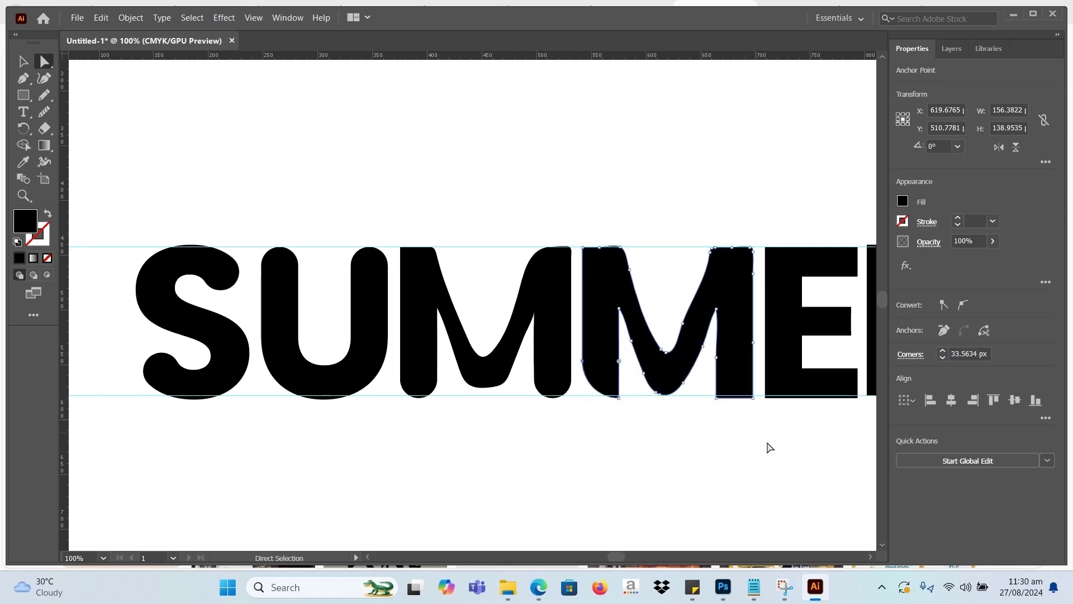
Try to round the inner bottom corner of the second M's right leg, and undo it
left_click(716, 363)
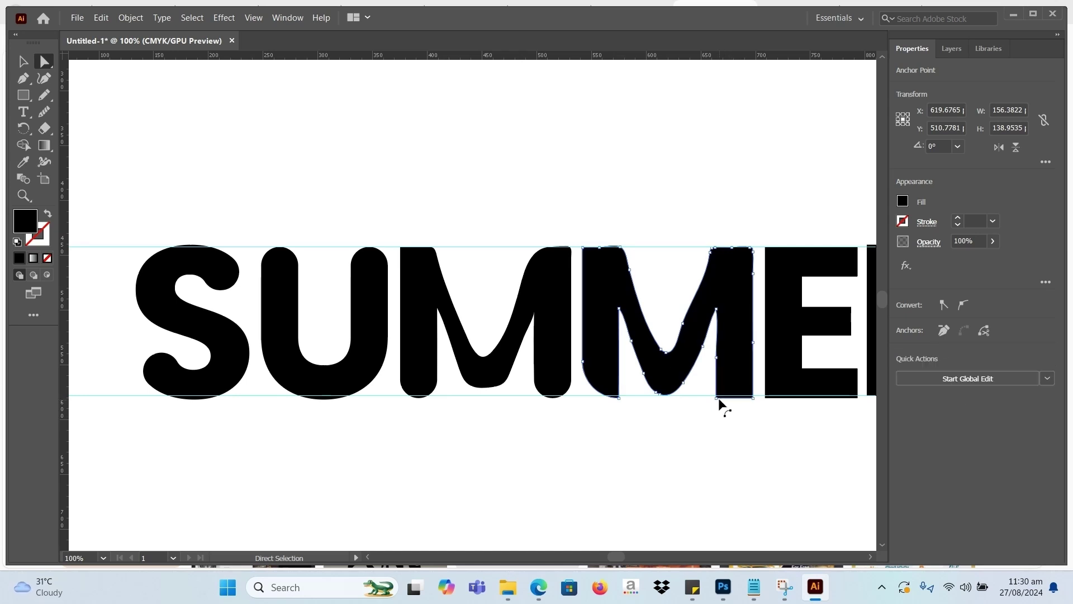
left_click_drag(718, 396, 730, 369)
key("ctrl+z")
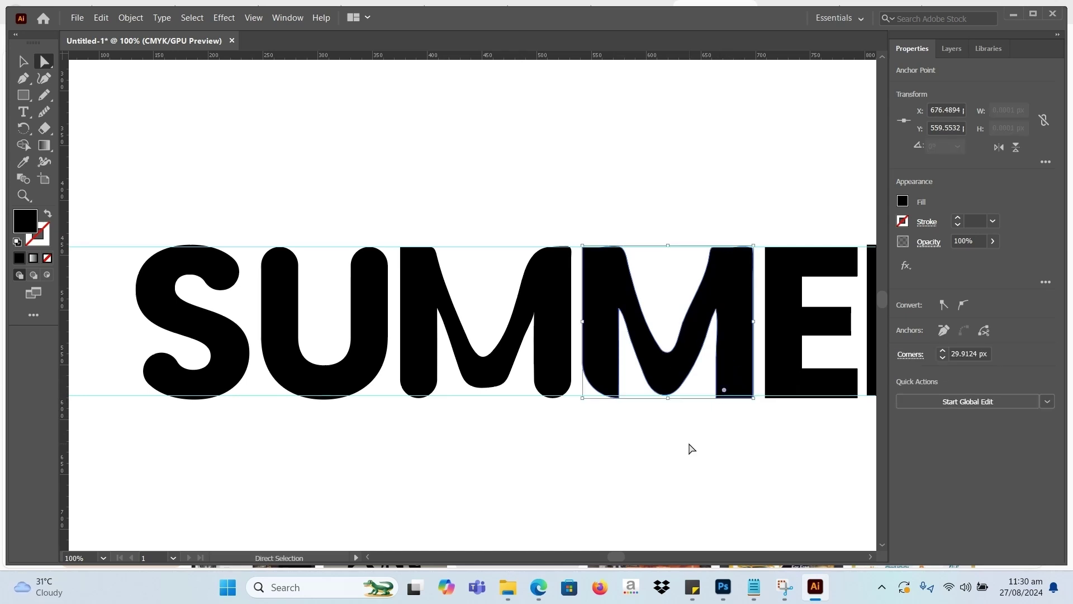
Round all the corners of the E, giving its three arms and inner notches fully rounded ends
key("space")
left_click_drag(772, 420, 438, 441)
left_click(492, 283)
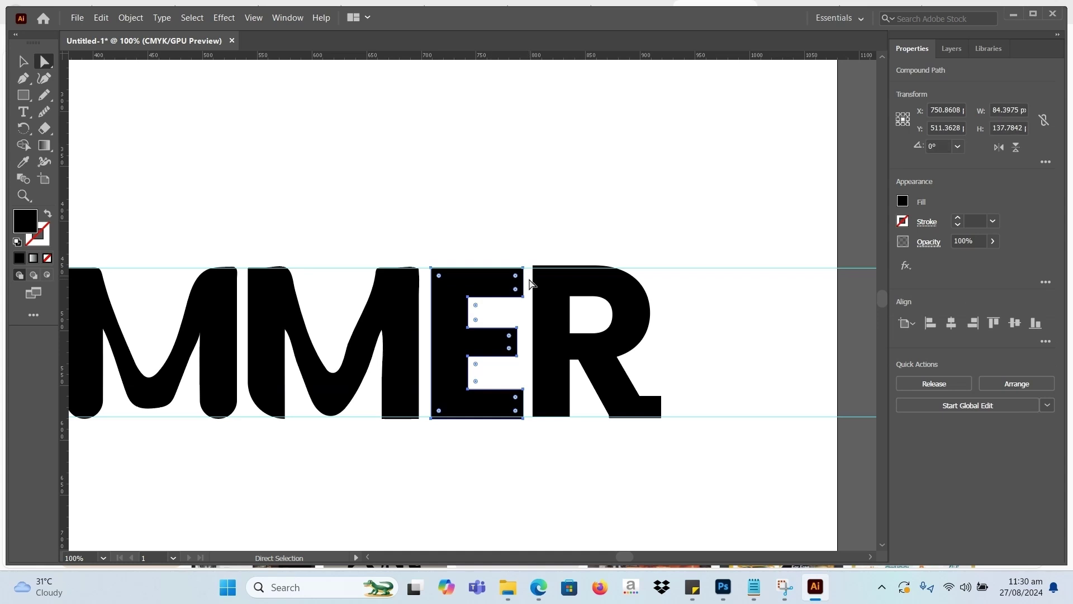
left_click(521, 296)
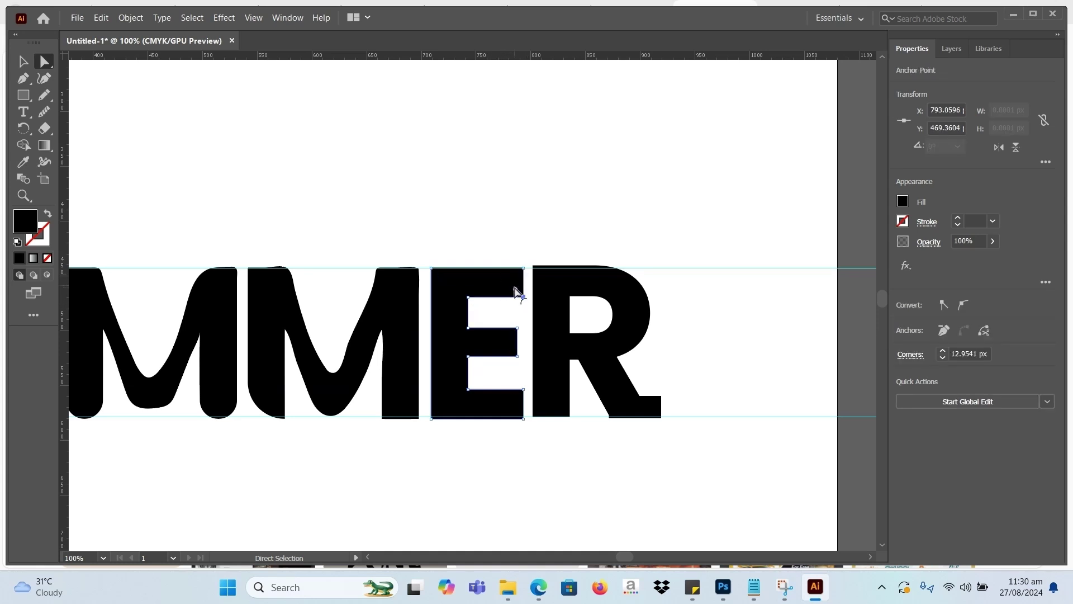
left_click(511, 238)
left_click(517, 280)
left_click_drag(517, 280, 493, 283)
left_click(479, 223)
Slightly round the corners of the R using the live corner handles
left_click(575, 350)
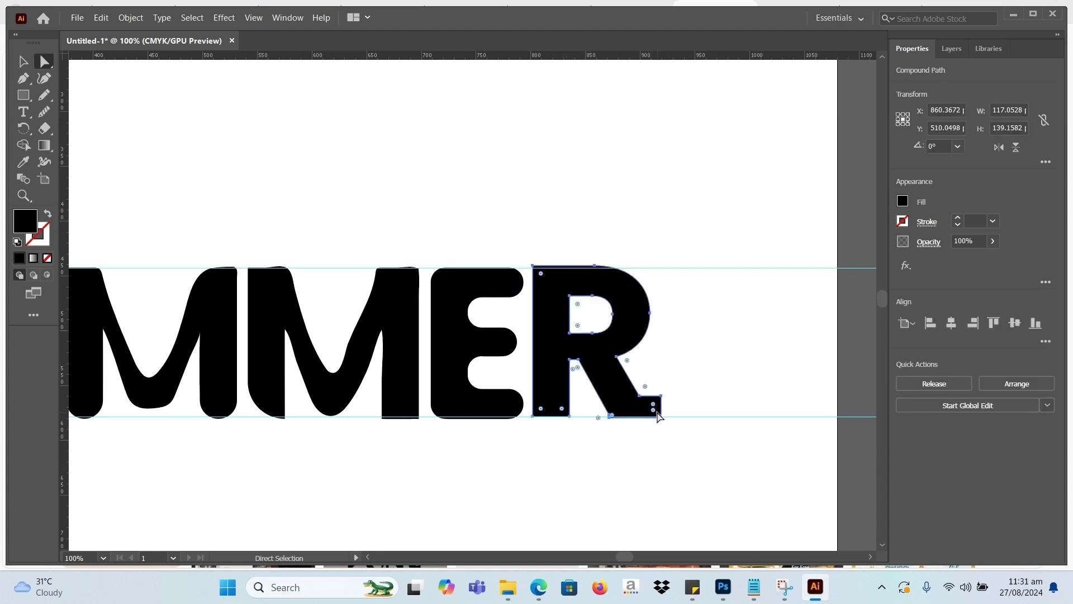
left_click_drag(658, 416, 611, 409)
left_click(691, 373)
left_click_drag(682, 398, 615, 413)
left_click(711, 391)
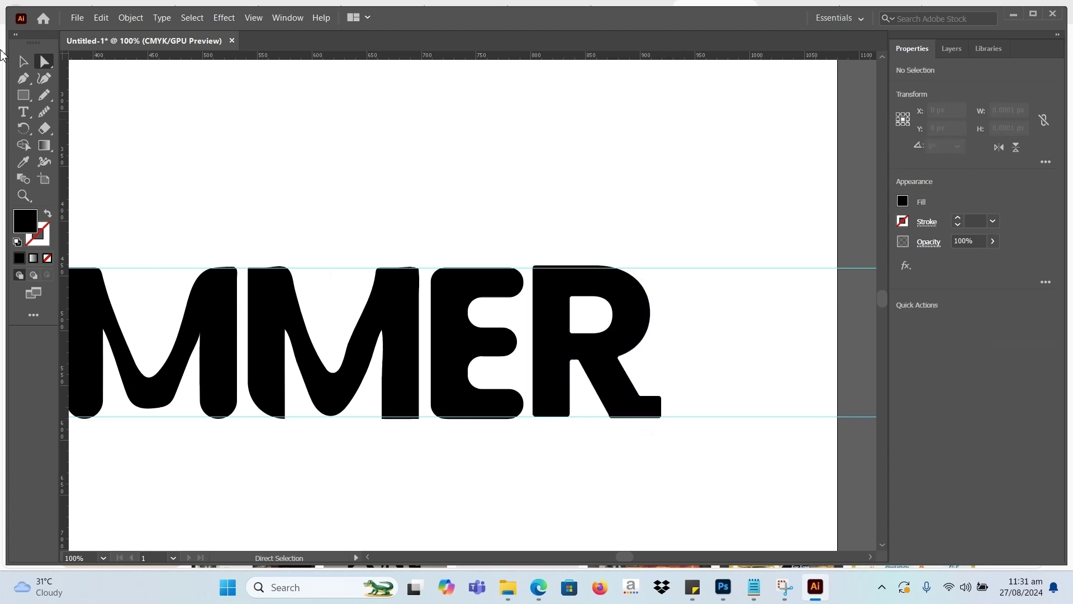
Try to round the R's corners further using the live corner handles
left_click(24, 65)
left_click(558, 352)
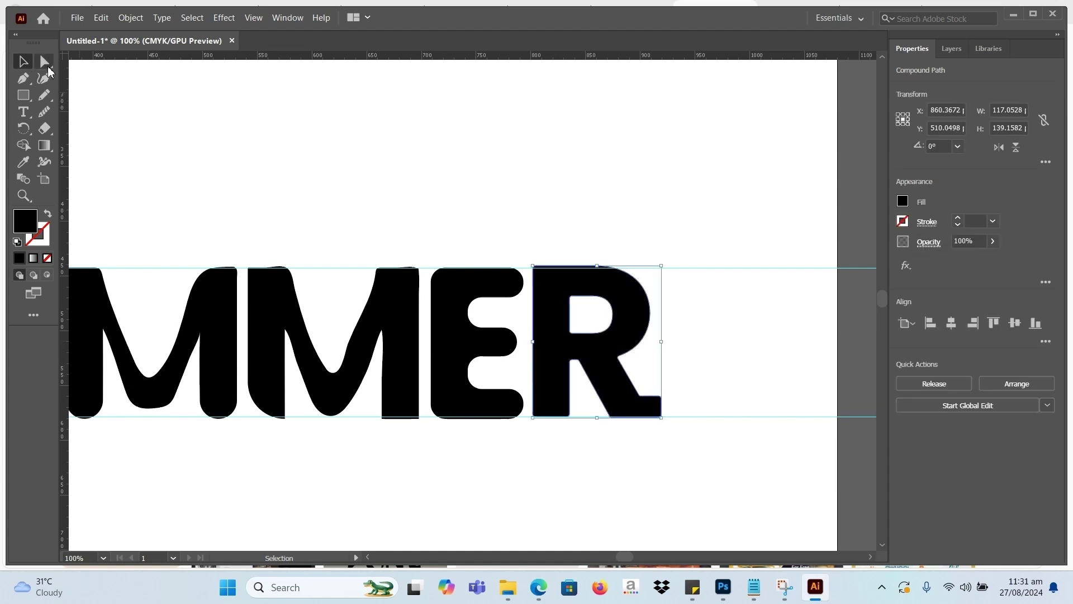
left_click(45, 62)
left_click_drag(653, 406, 593, 401)
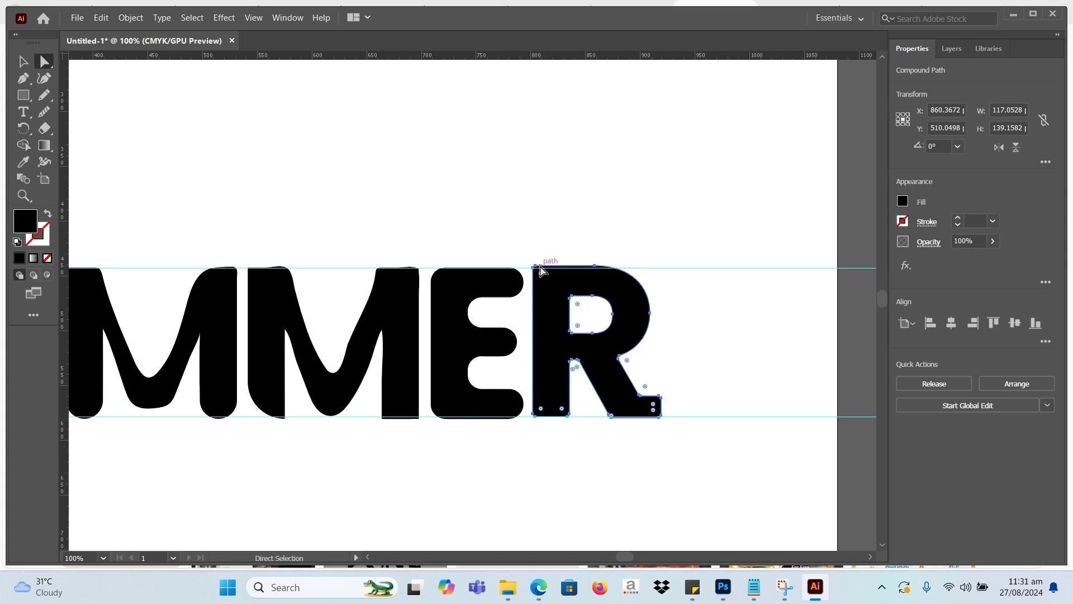
left_click_drag(542, 275, 563, 309)
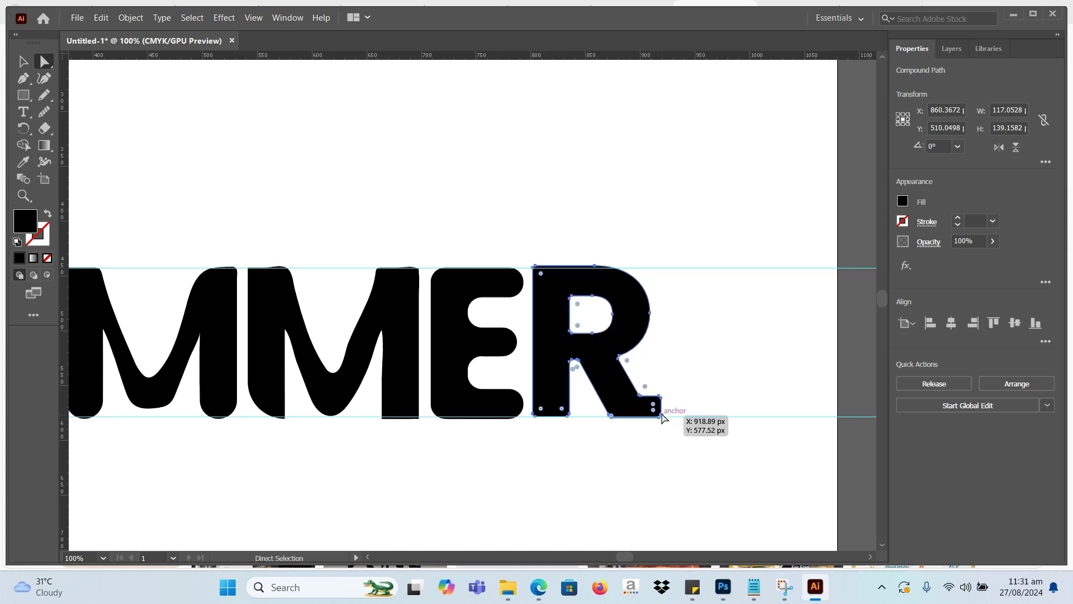
left_click_drag(653, 409, 612, 412)
key("v")
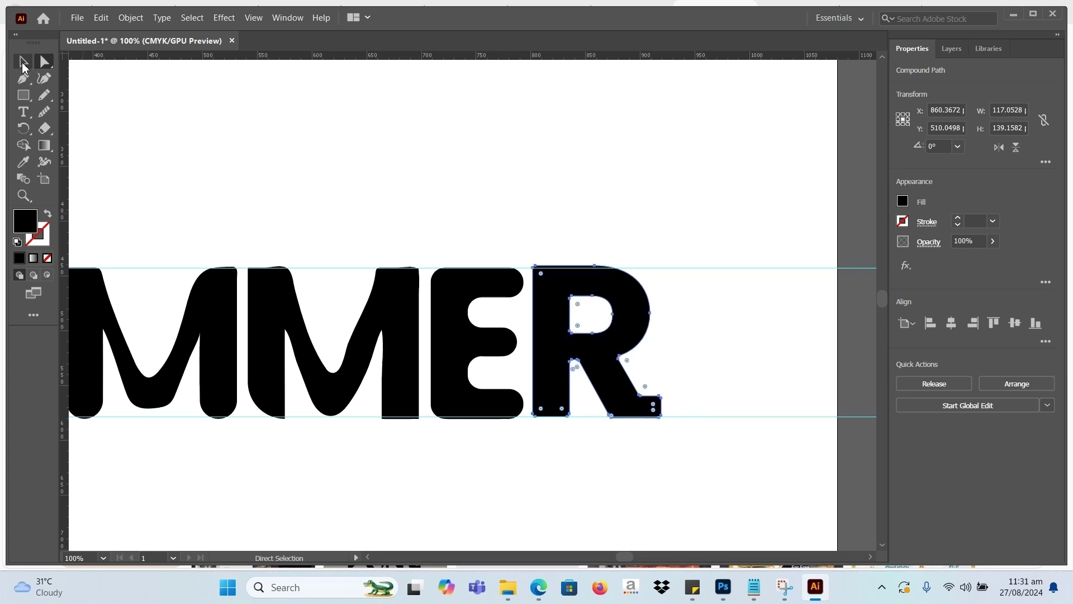
Extend the second M's right leg with a Pencil-drawn tail curling right below the baseline, making the letter about 197 px wide and 200 px tall
left_click_drag(285, 228, 571, 179)
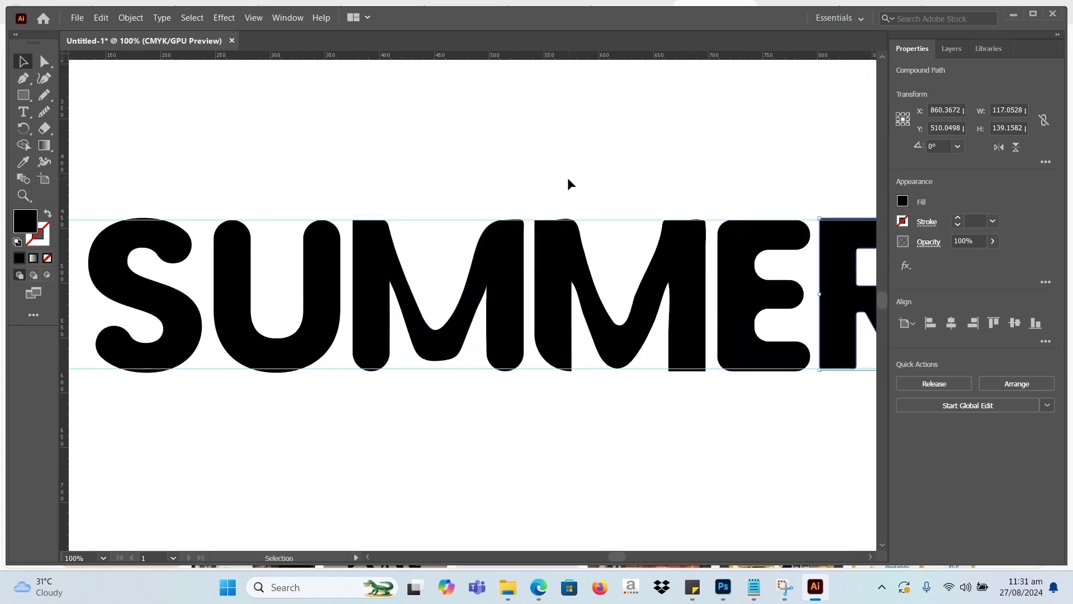
key("n")
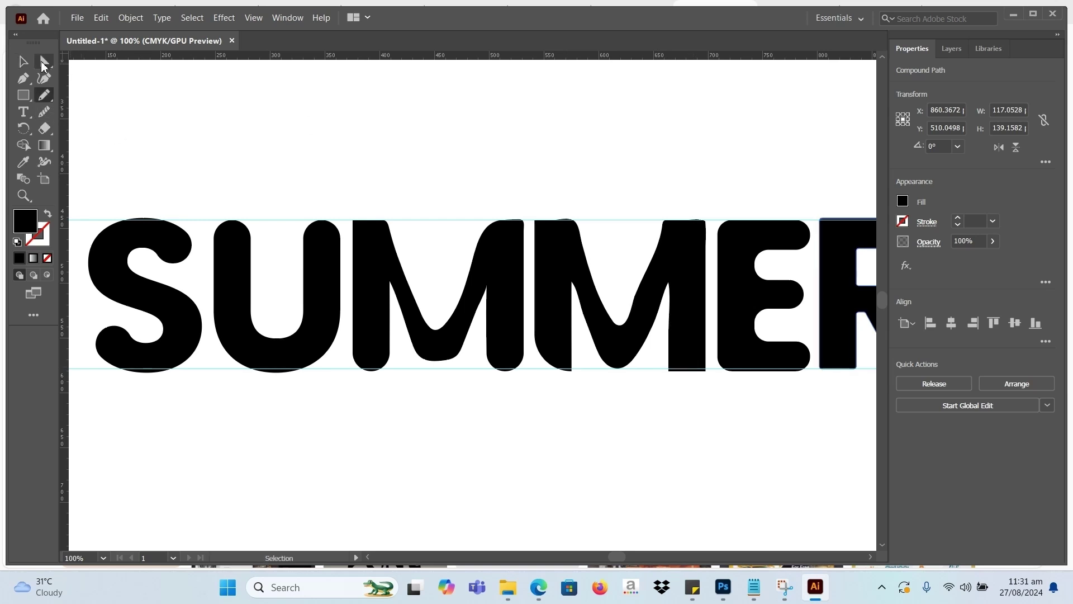
left_click(23, 61)
left_click(703, 279)
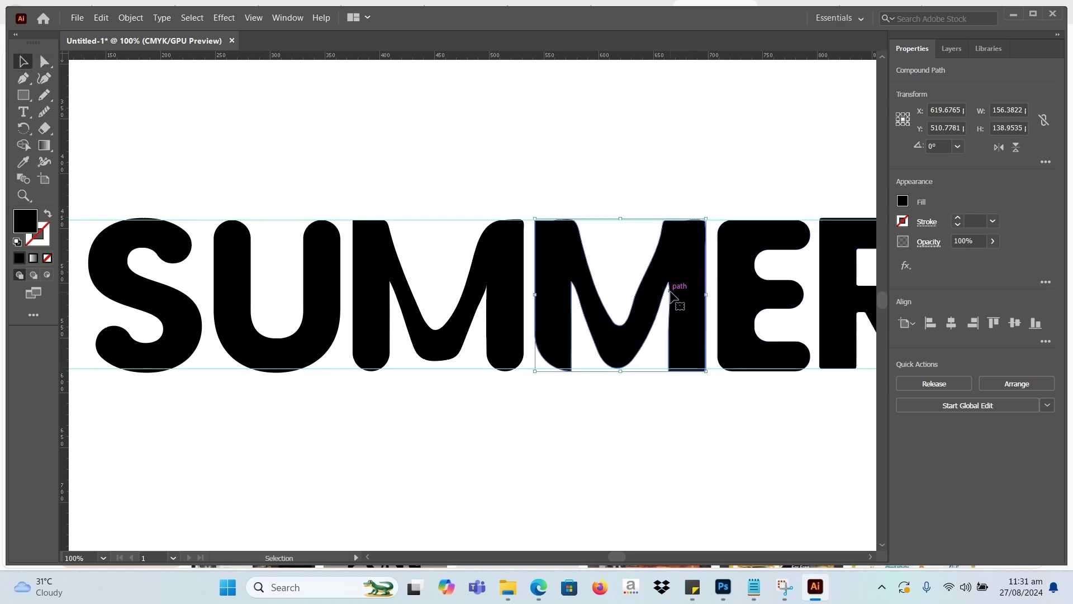
key("n")
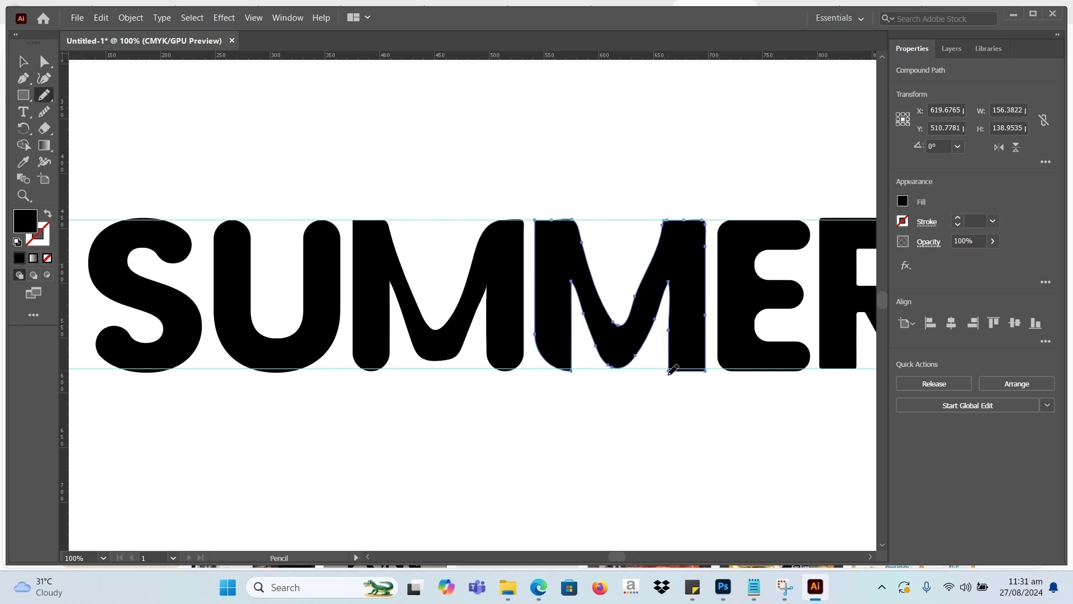
mouse_move(669, 374)
left_mouse_down()
mouse_move(675, 415)
mouse_move(696, 433)
mouse_move(745, 434)
mouse_move(750, 412)
mouse_move(712, 410)
mouse_move(705, 371)
left_mouse_up()
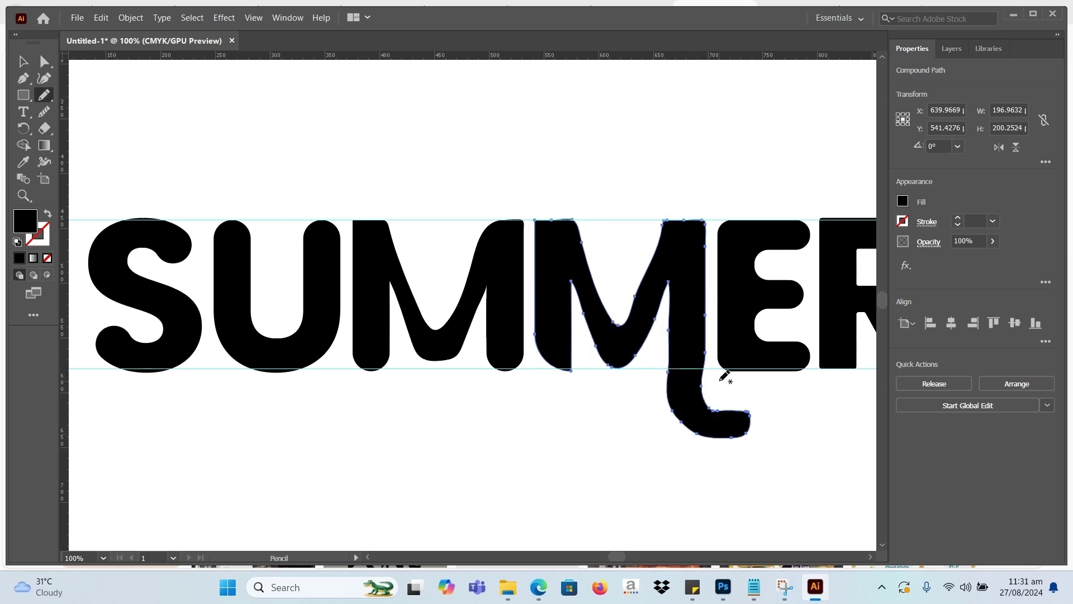
Smooth the outline and rounded end of the second M's curled tail with the Smooth tool, and deselect the letter
left_click(44, 111)
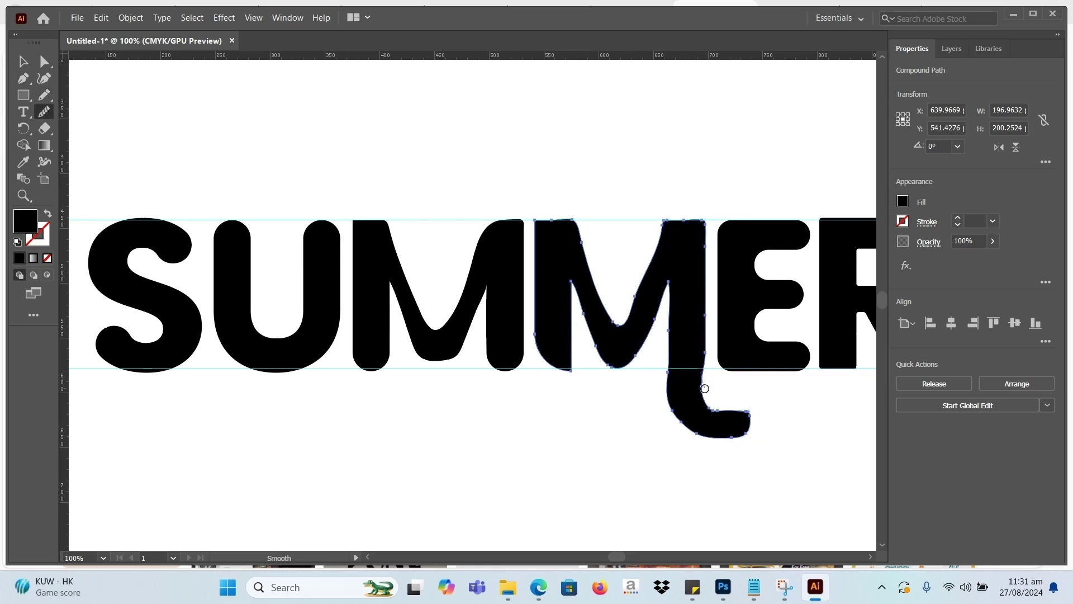
mouse_move(745, 417)
left_mouse_down()
mouse_move(706, 403)
mouse_move(750, 409)
mouse_move(662, 378)
left_mouse_up()
mouse_move(749, 417)
left_mouse_down()
mouse_move(704, 369)
mouse_move(709, 404)
mouse_move(749, 417)
left_mouse_up()
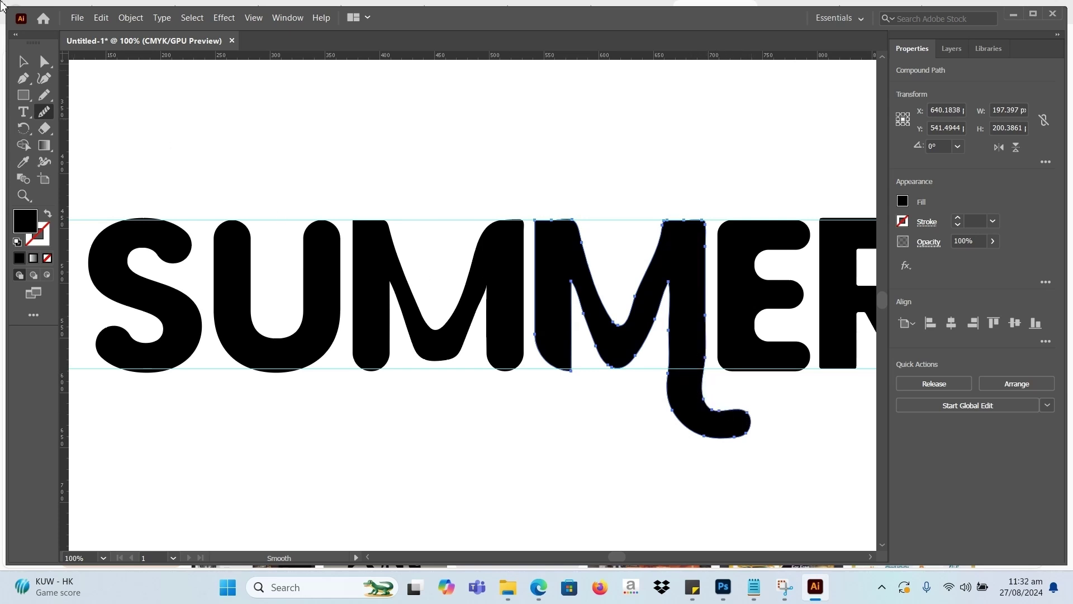
left_click(24, 63)
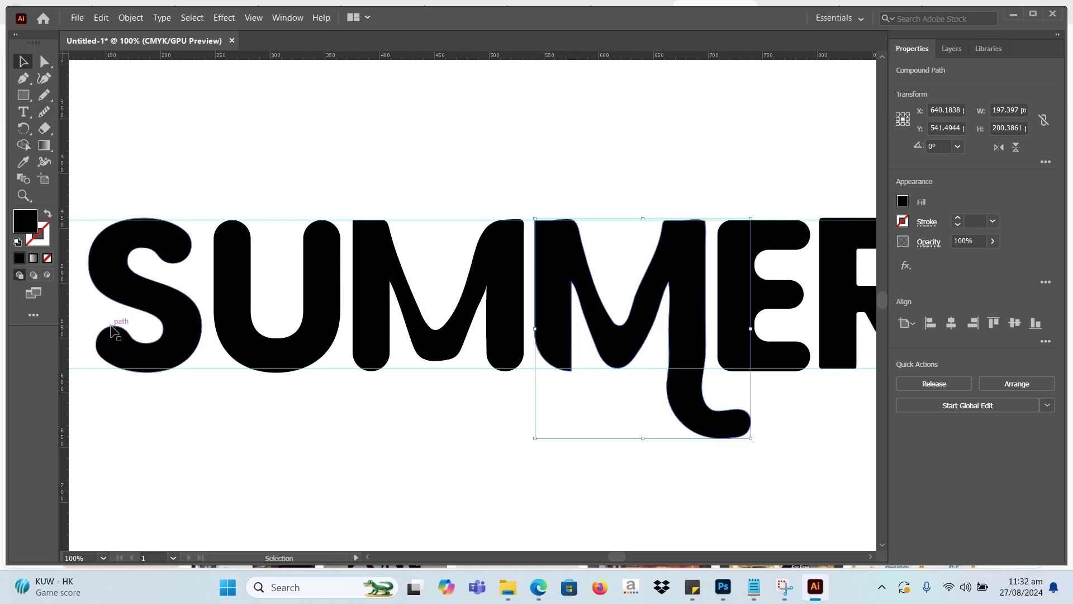
left_click(212, 150)
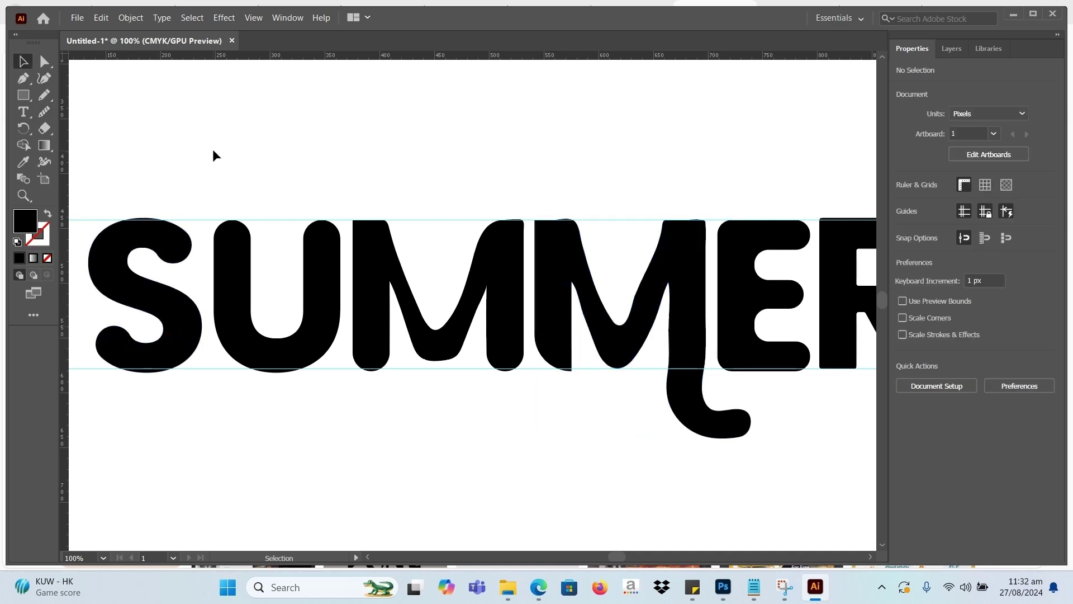
Try moving the whole SUMMER lettering below the guides as a group, and undo the move and the grouping
key("ctrl+minus")
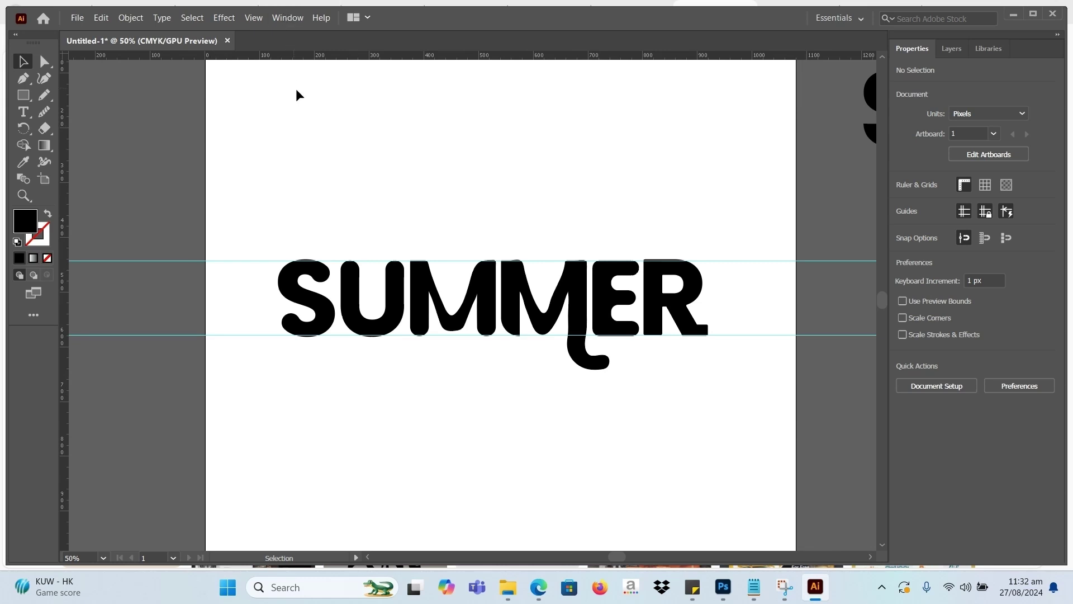
left_click_drag(257, 263, 697, 330)
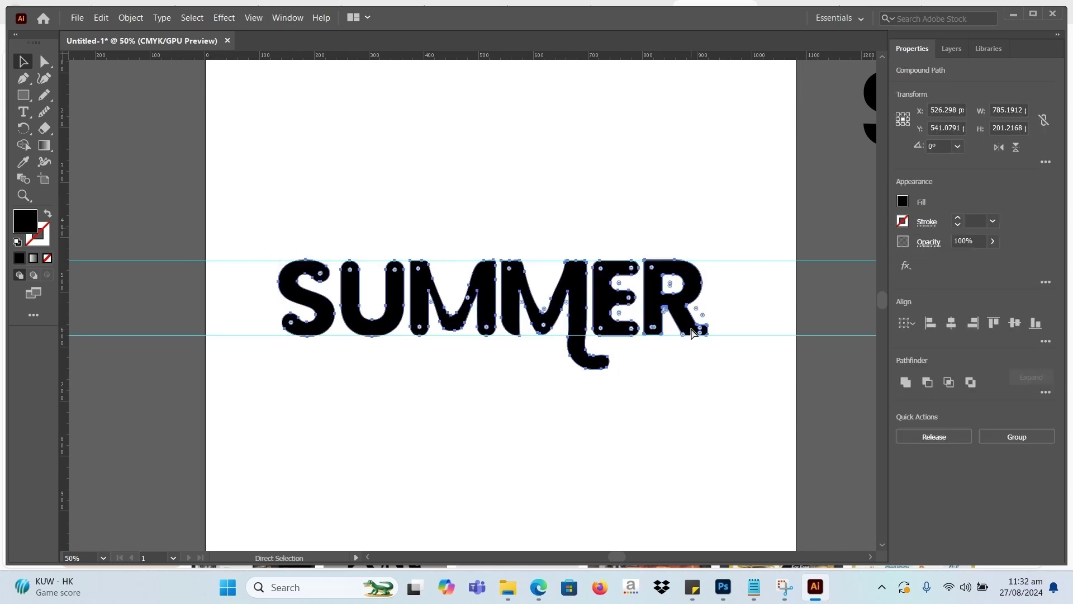
left_click_drag(519, 304, 527, 418)
left_click(494, 271)
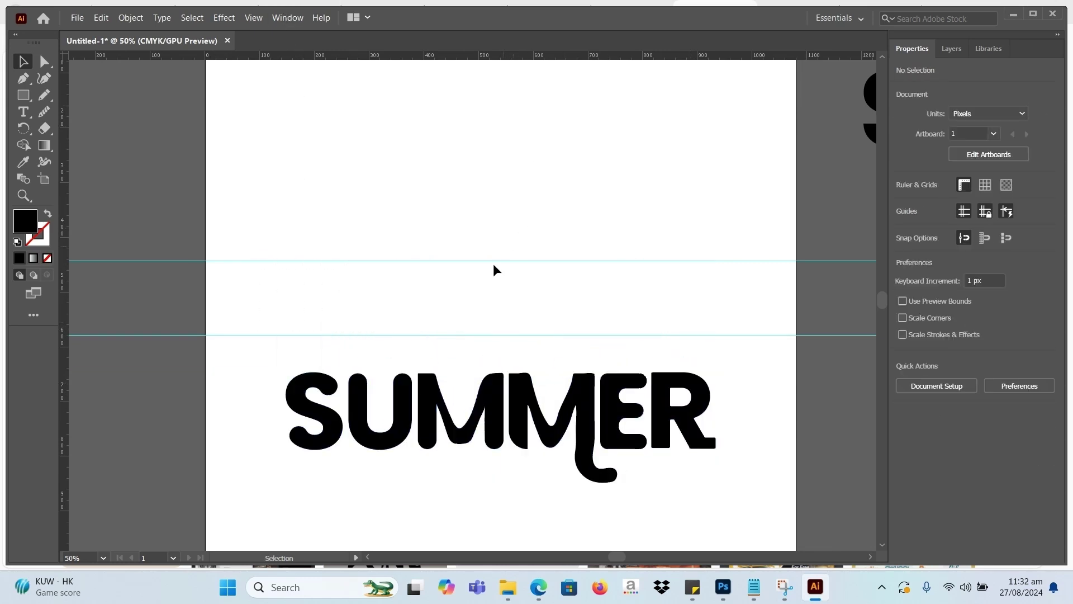
key("ctrl+z")
key("ctrl+z")
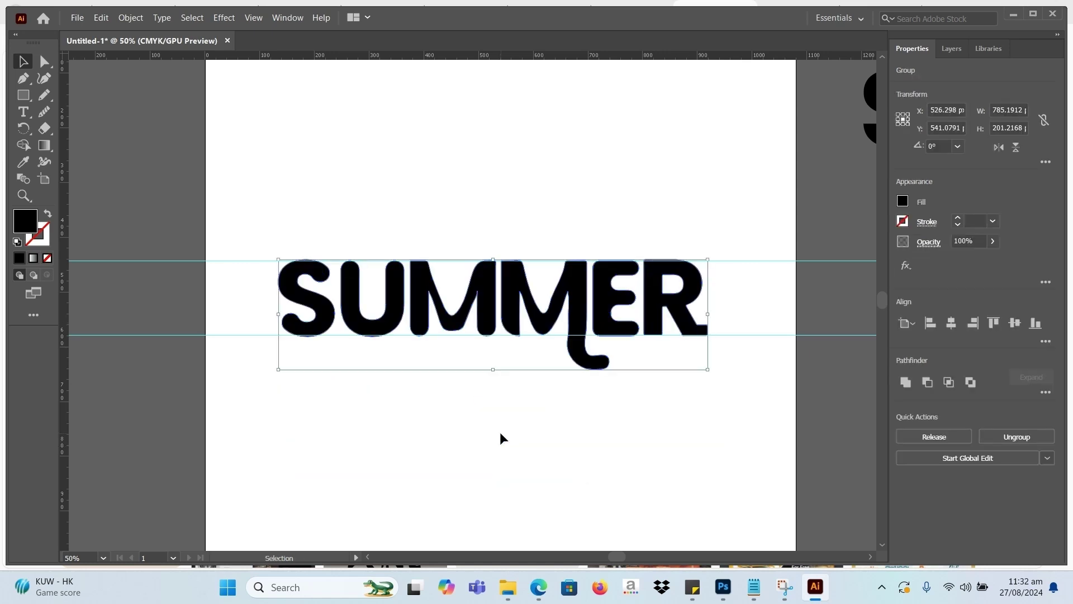
right_click(482, 304)
left_click(503, 412)
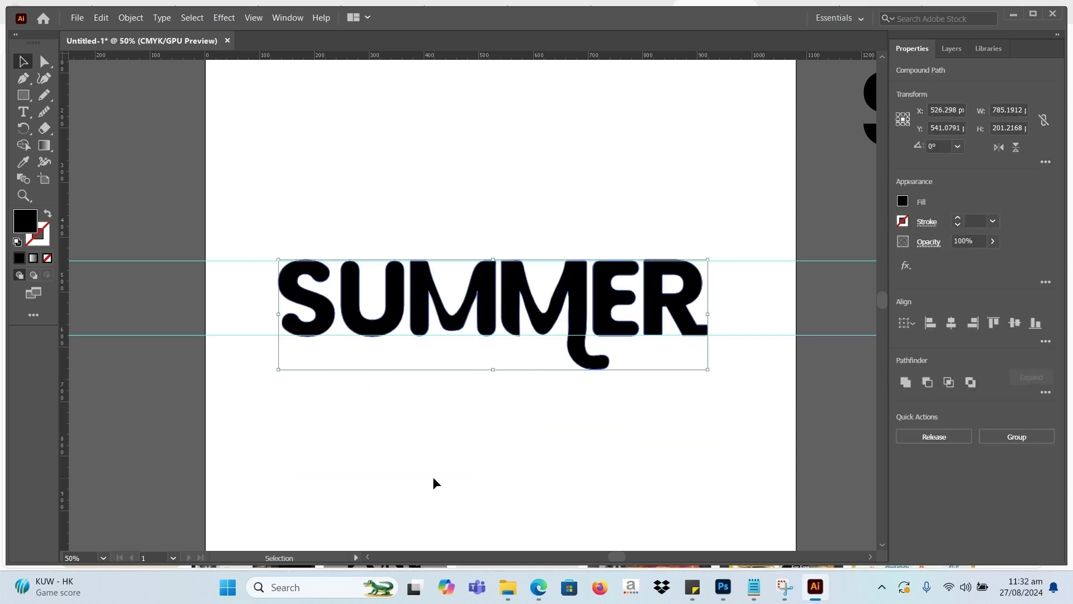
left_click(434, 481)
Extend the first M's right leg with a matching Pencil-drawn curled tail, making the letter about 197 px wide and 183 px tall
left_click(470, 296)
key("ctrl+equal")
key("ctrl+equal")
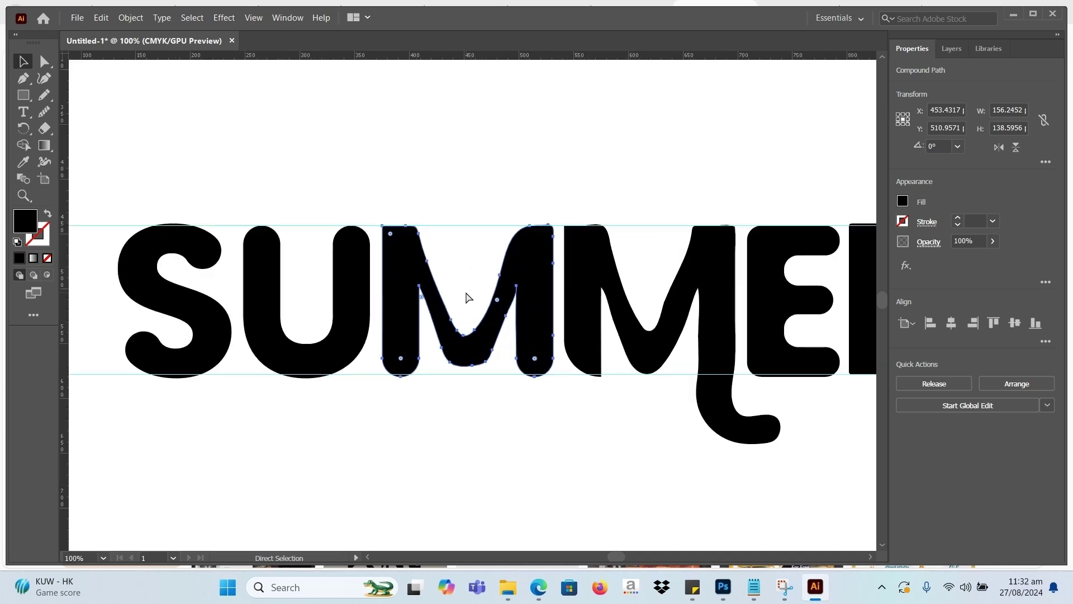
left_click(44, 96)
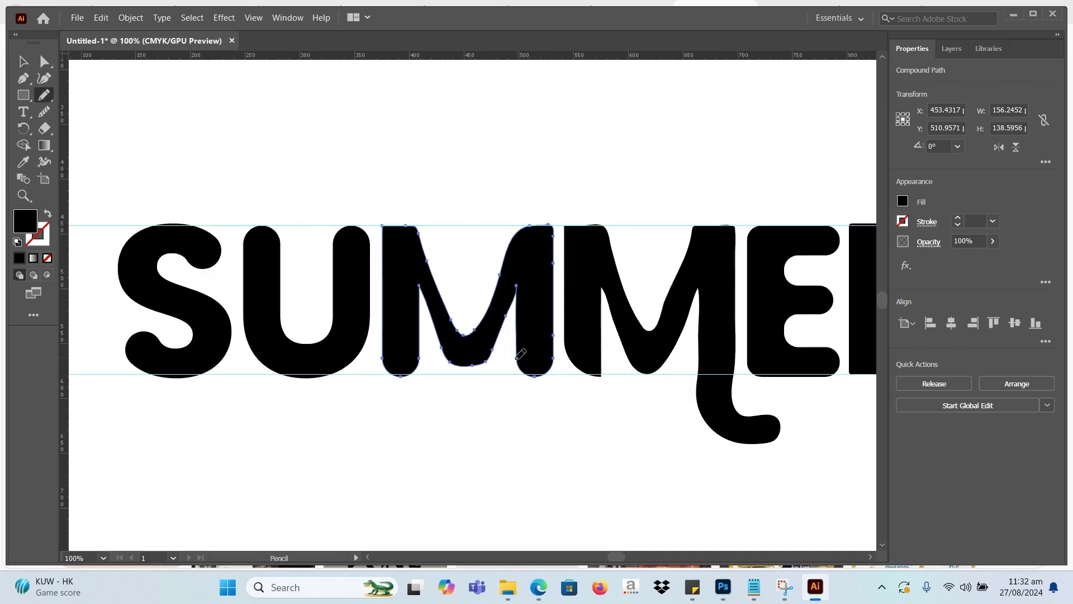
mouse_move(517, 358)
left_mouse_down()
mouse_move(535, 412)
mouse_move(588, 424)
mouse_move(598, 410)
mouse_move(555, 393)
mouse_move(554, 348)
left_mouse_up()
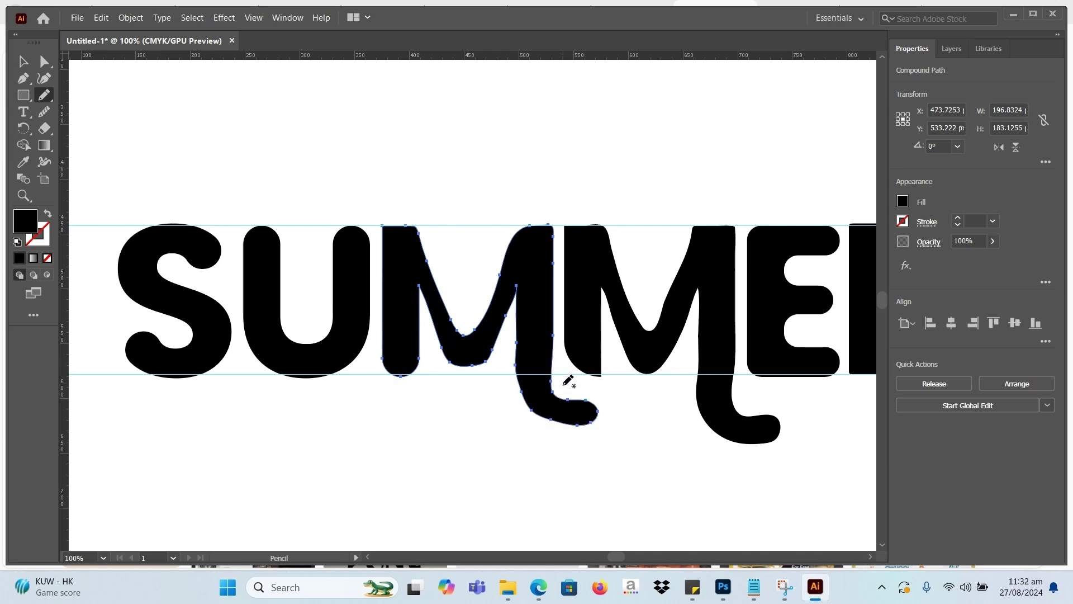
Smooth the inner and outer curves of the first M's tail with the Smooth tool, and deselect the letter
left_click(45, 113)
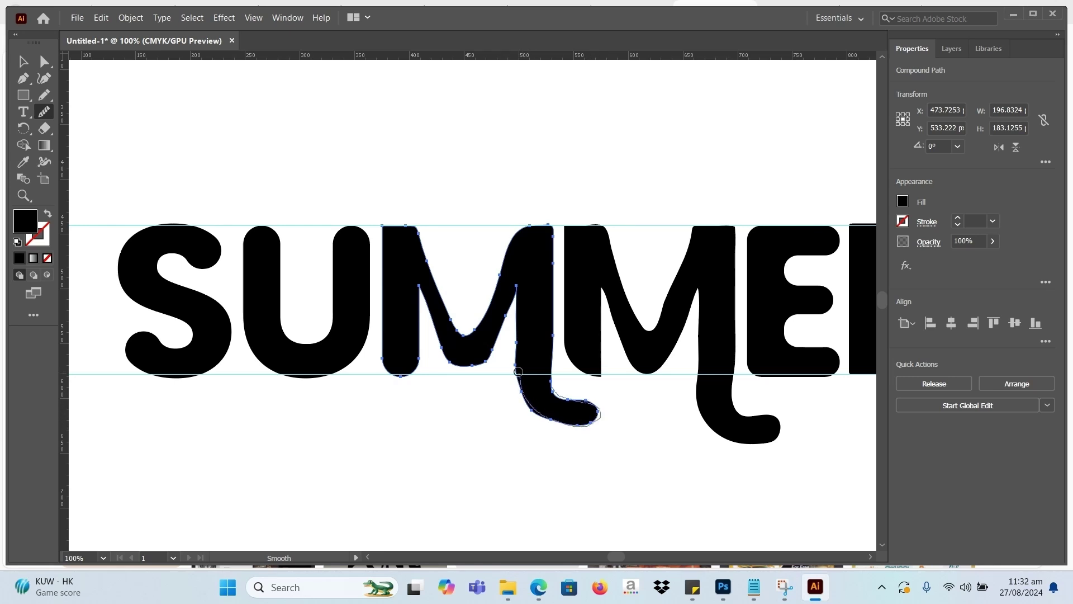
left_click_drag(519, 372, 511, 383)
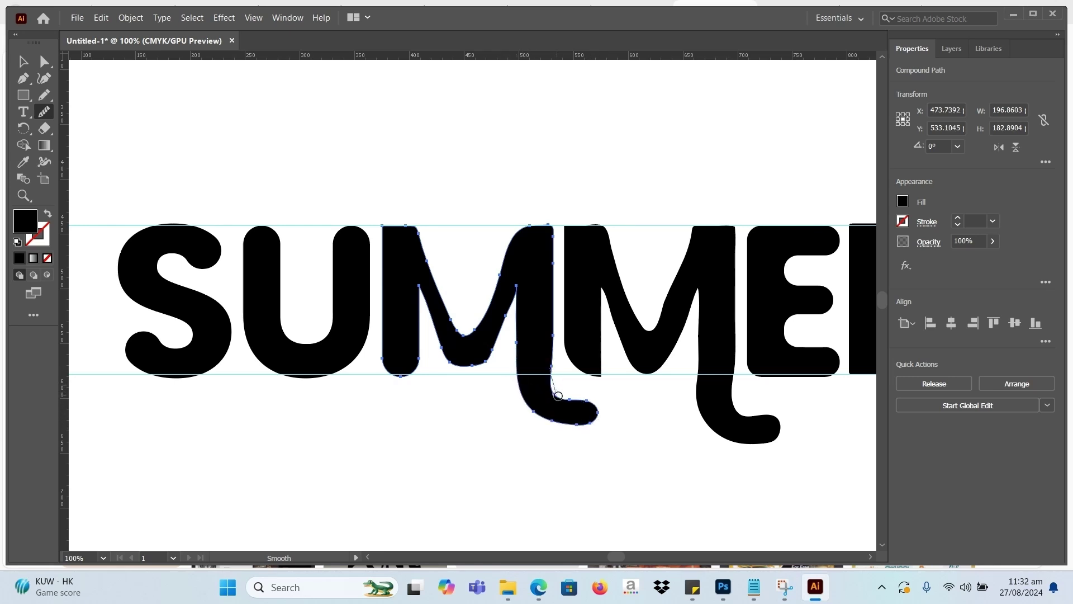
left_click_drag(589, 423, 590, 422)
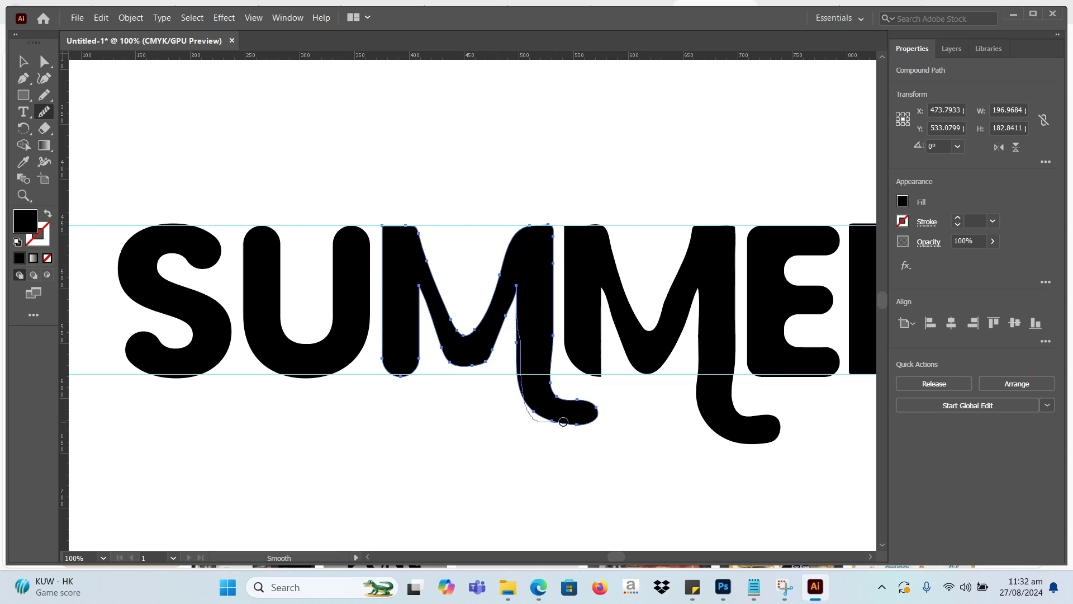
left_click_drag(564, 421, 576, 422)
left_click(23, 61)
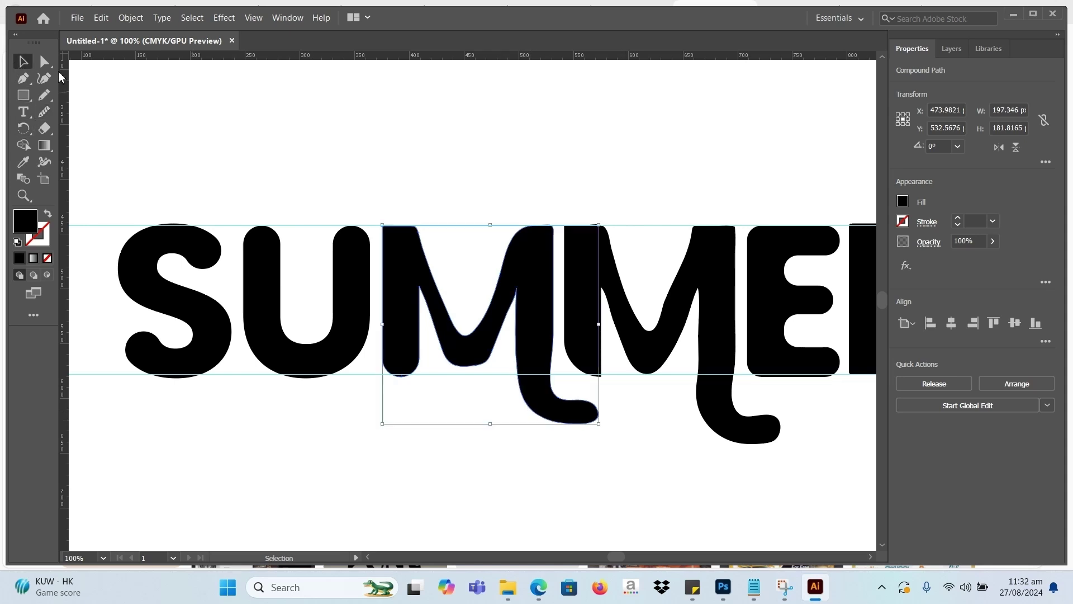
left_click(383, 90)
key("ctrl+minus")
key("ctrl+minus")
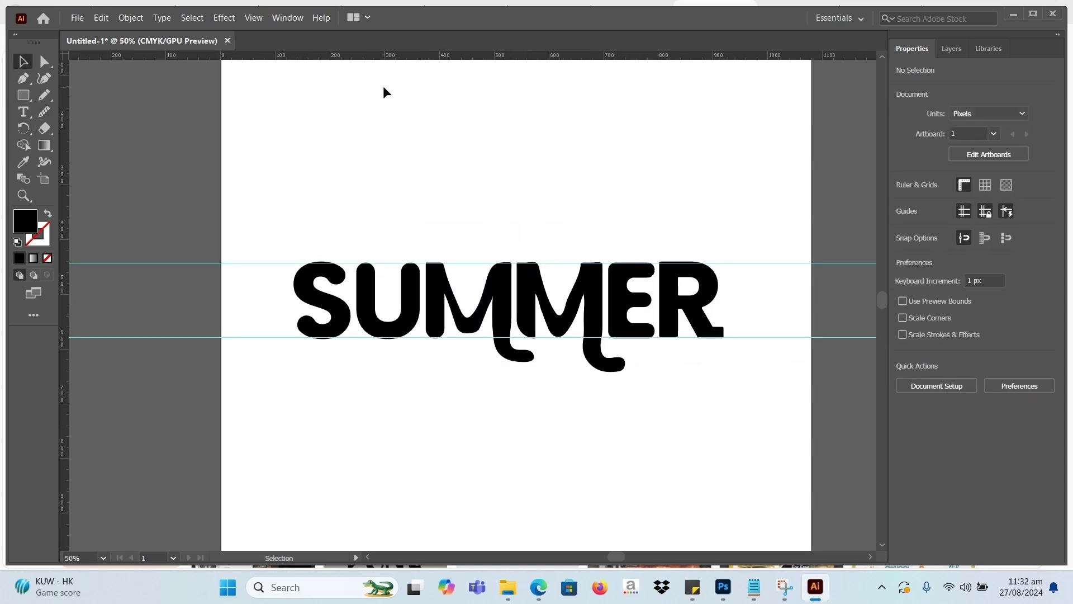